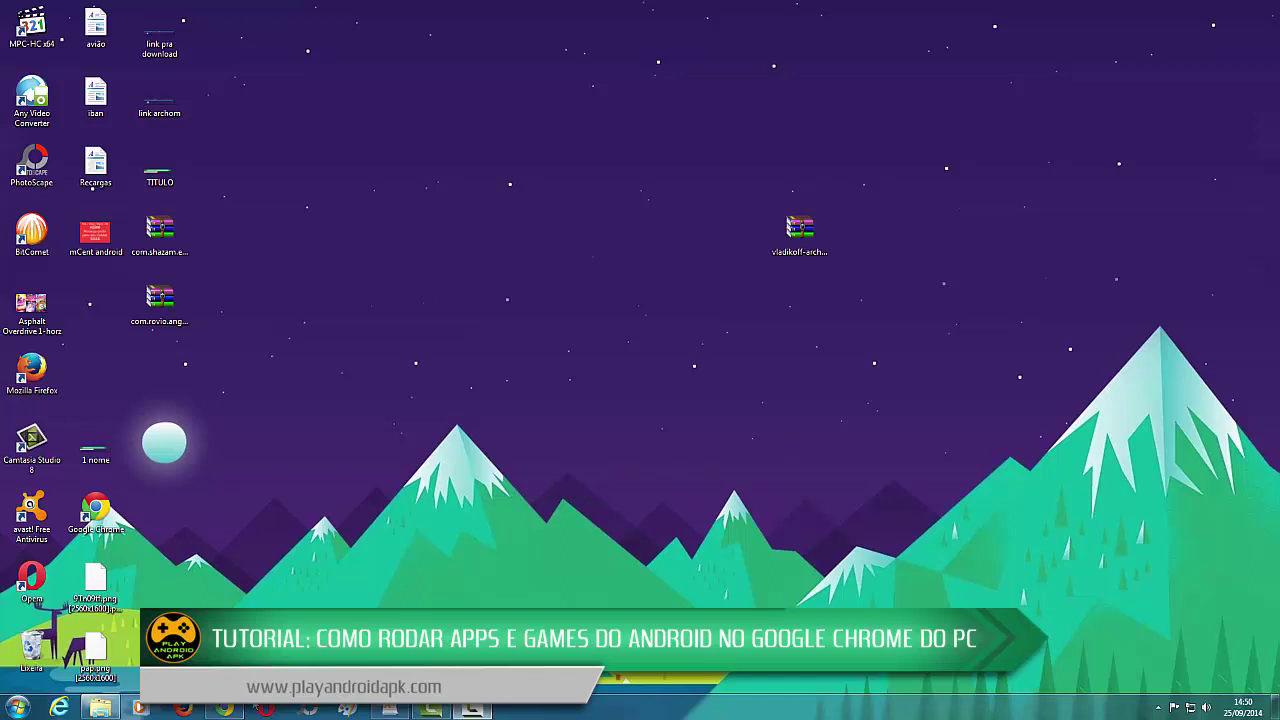
Switch to Google Chrome and check which version is installed on its About page.
click(224, 707)
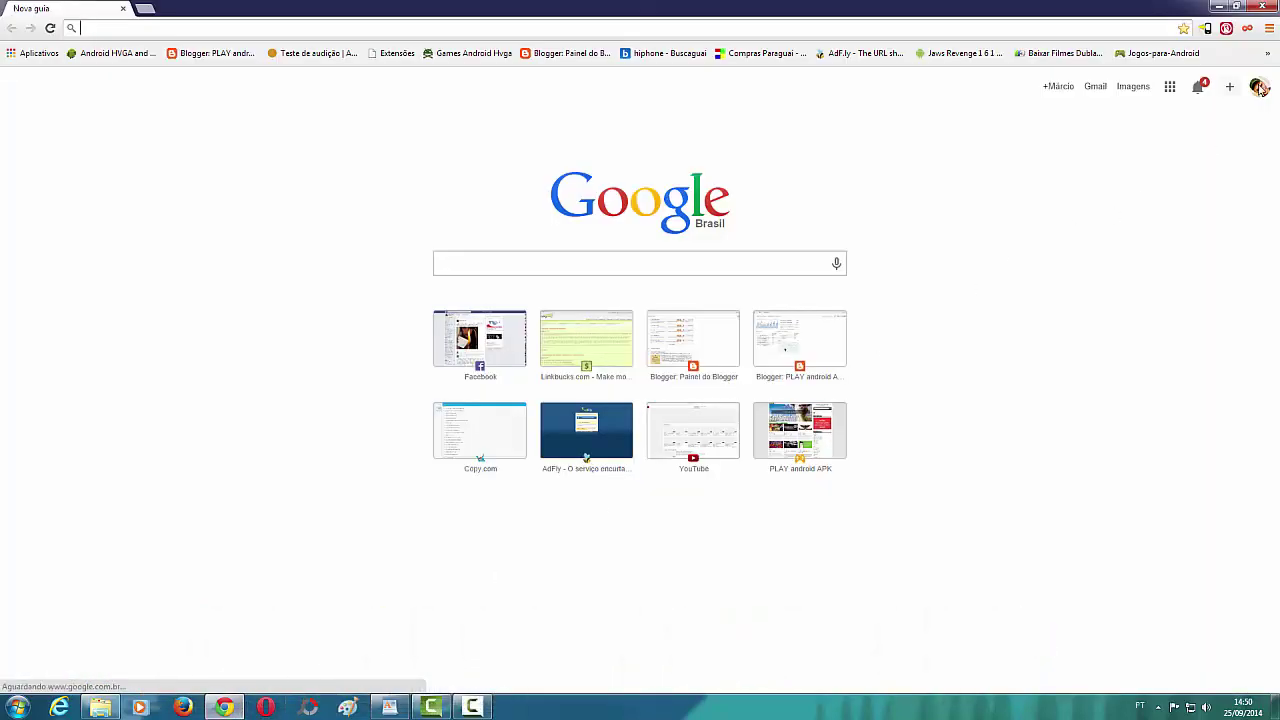
click(1270, 32)
mouse_move(1160, 118)
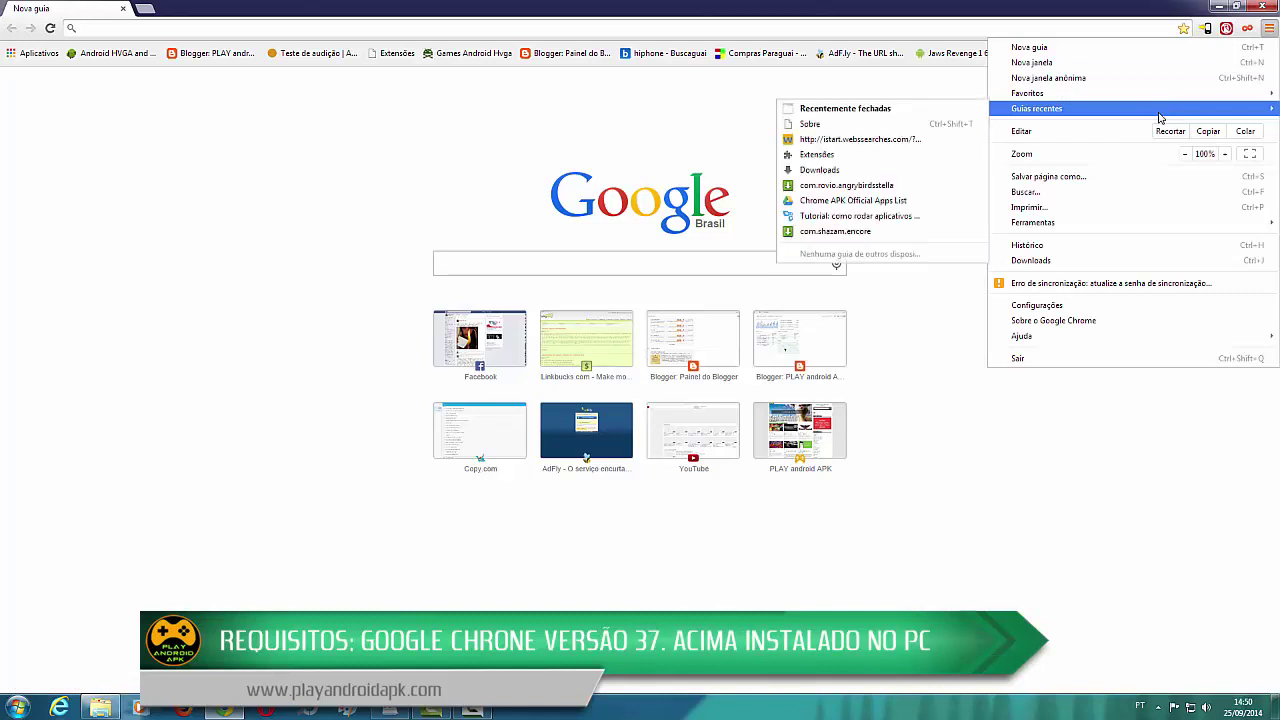
click(940, 86)
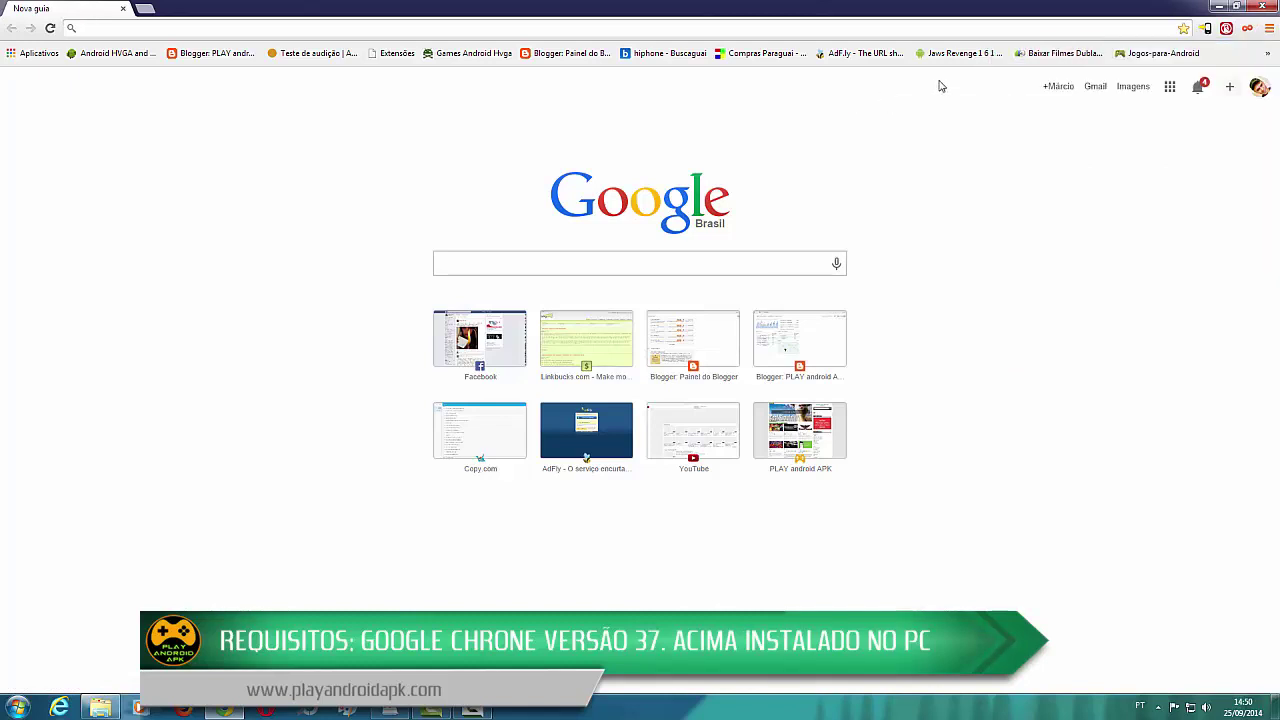
click(1270, 28)
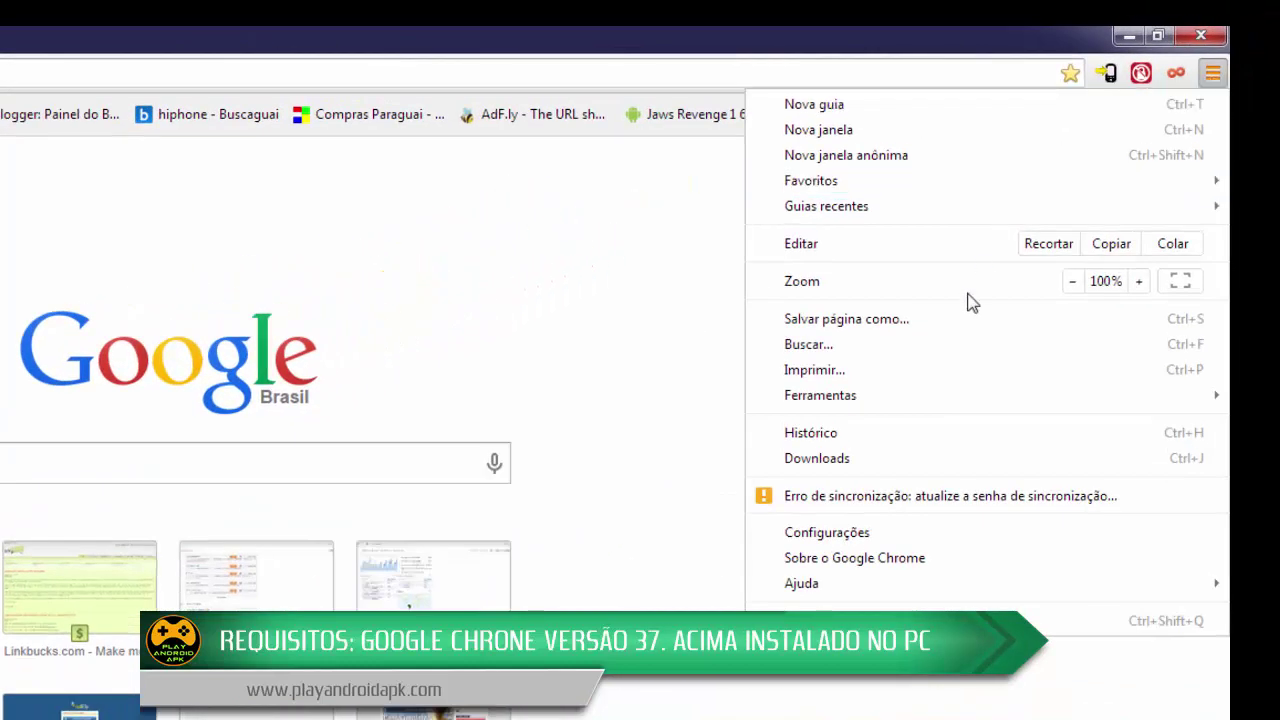
click(917, 568)
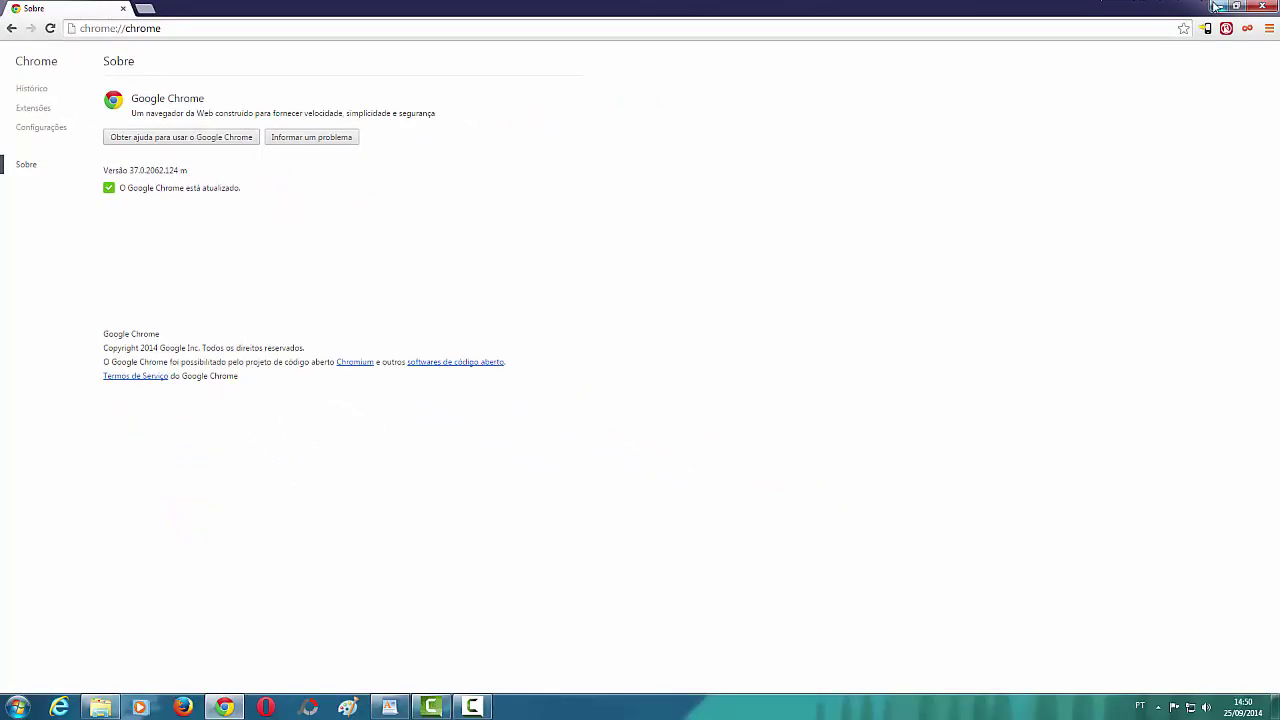
click(1217, 7)
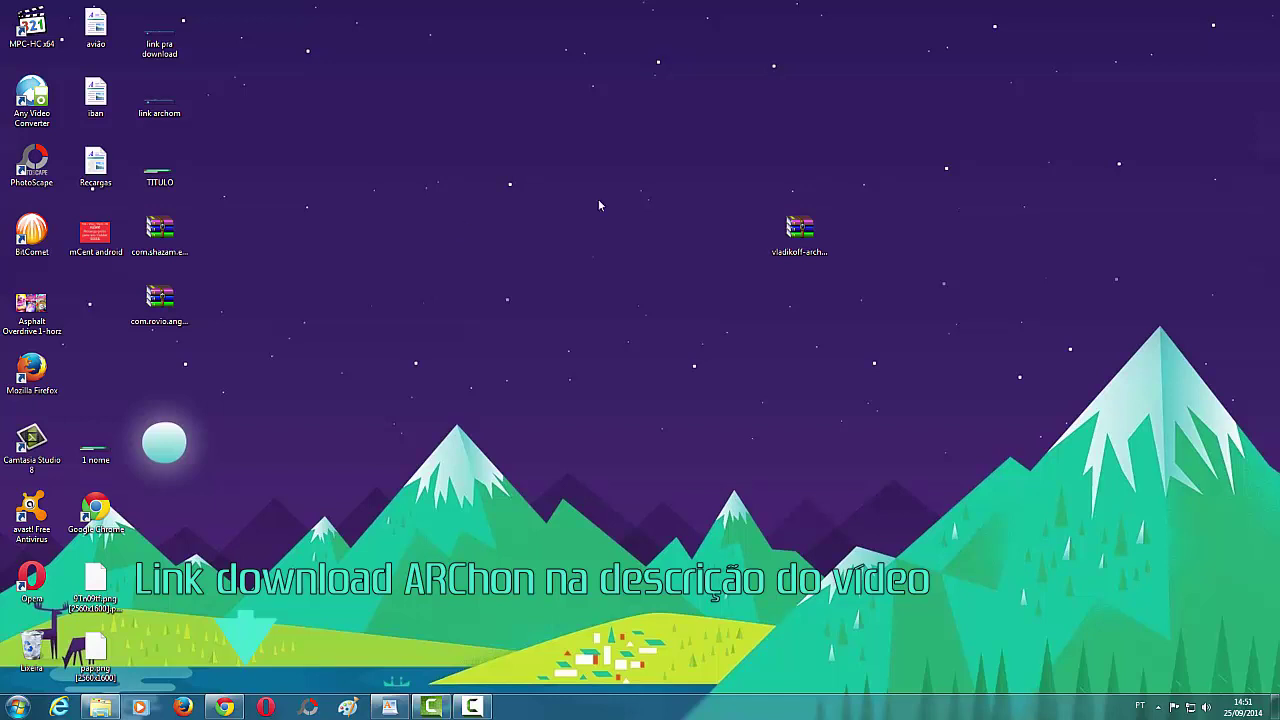
Extract the vladikoff-archon-44bc9ba24037 archive onto the desktop and move the extracted folder to the empty area near the archive.
drag(738, 165, 899, 316)
click(910, 264)
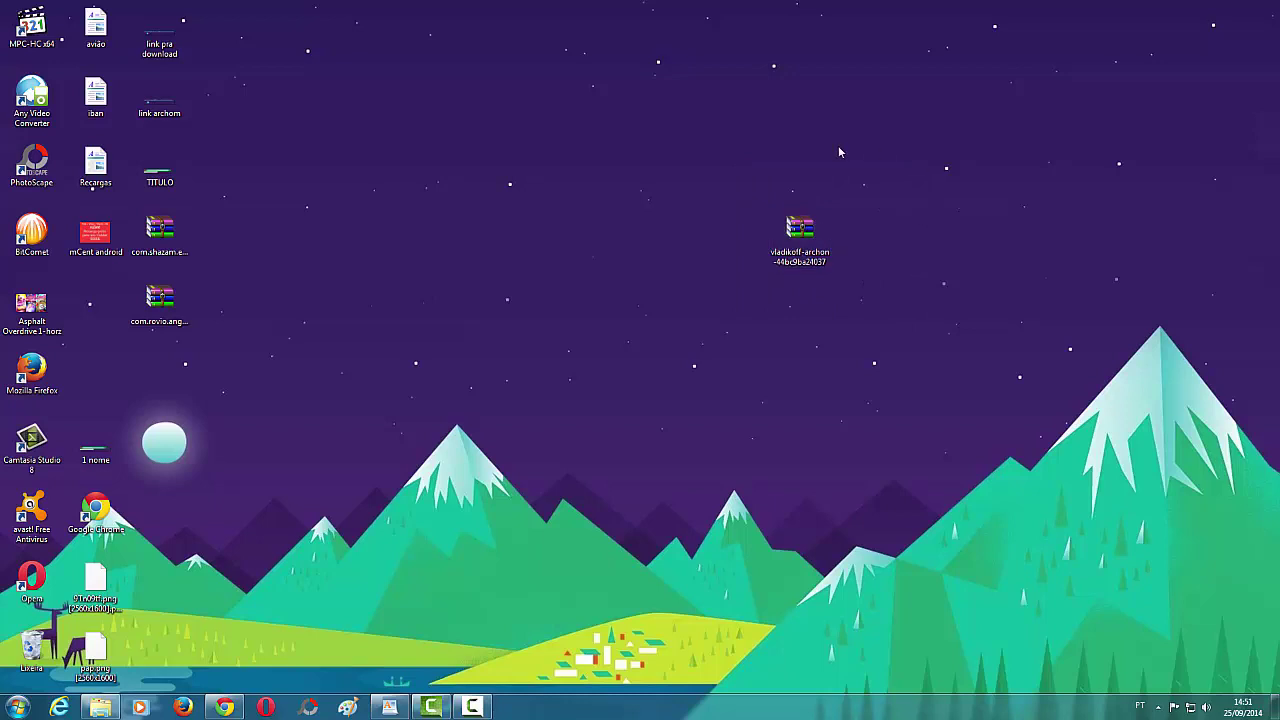
click(800, 235)
right_click(810, 230)
click(861, 269)
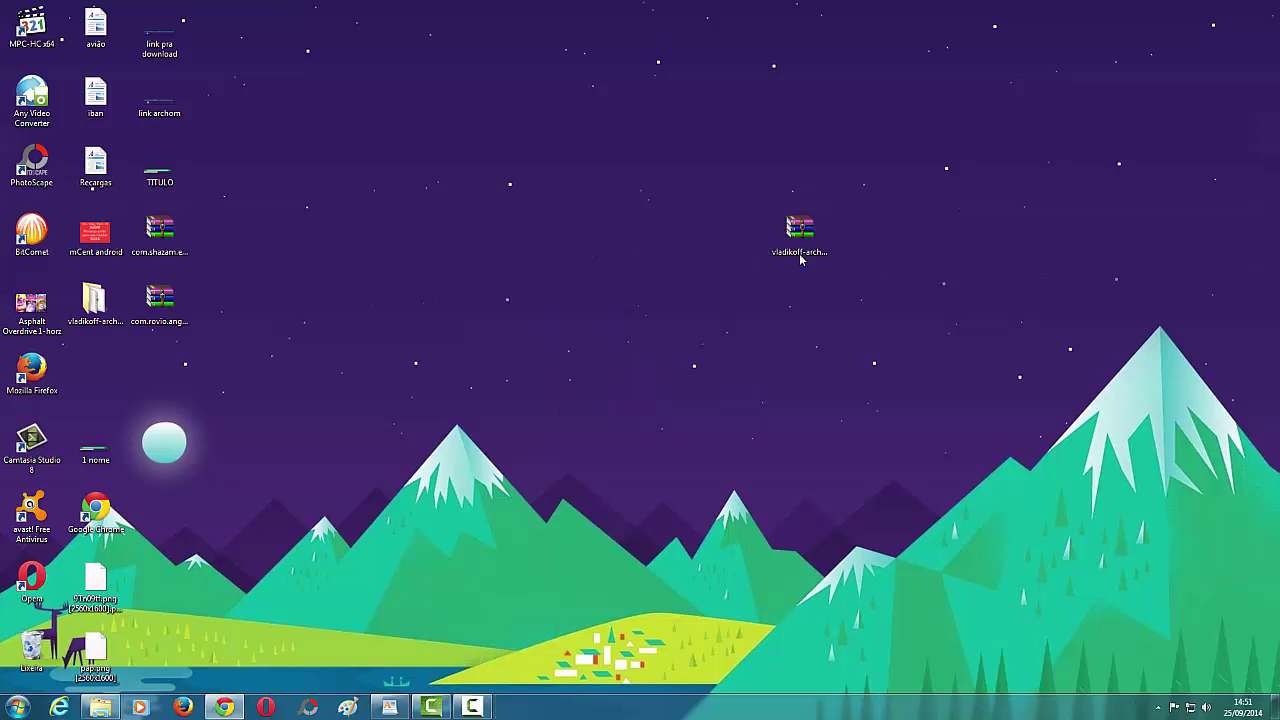
drag(93, 300, 584, 188)
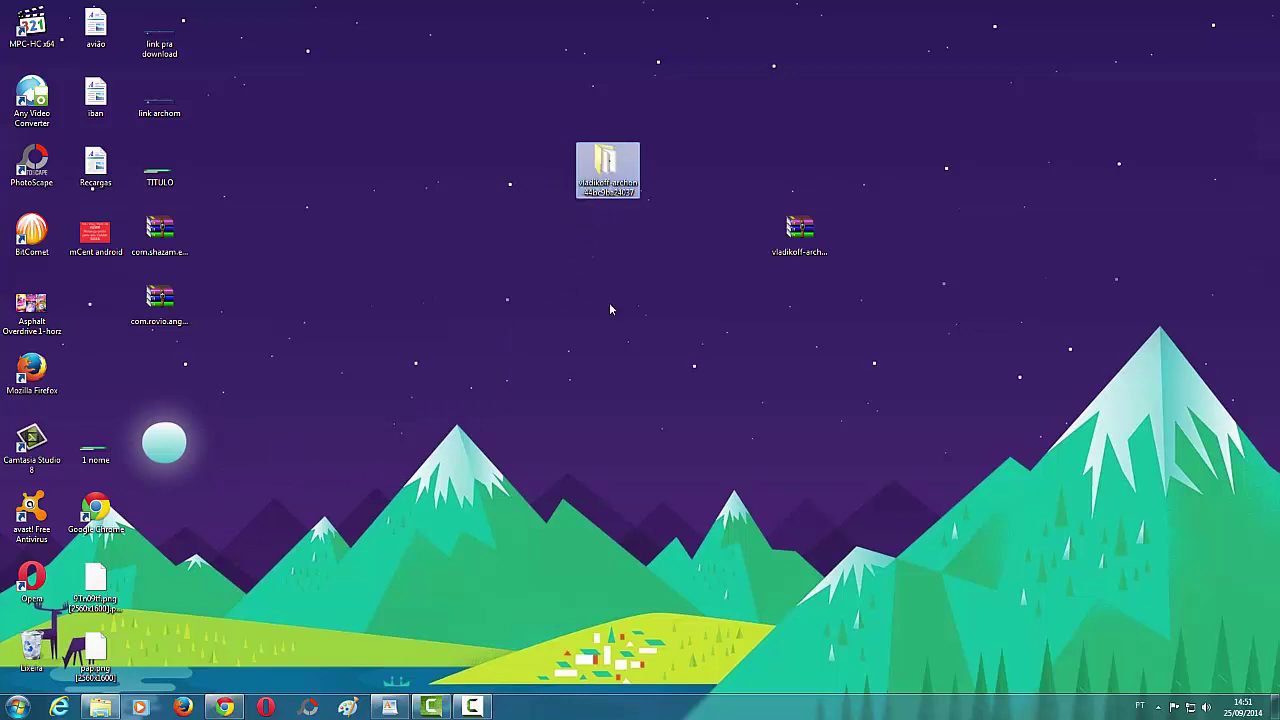
click(632, 293)
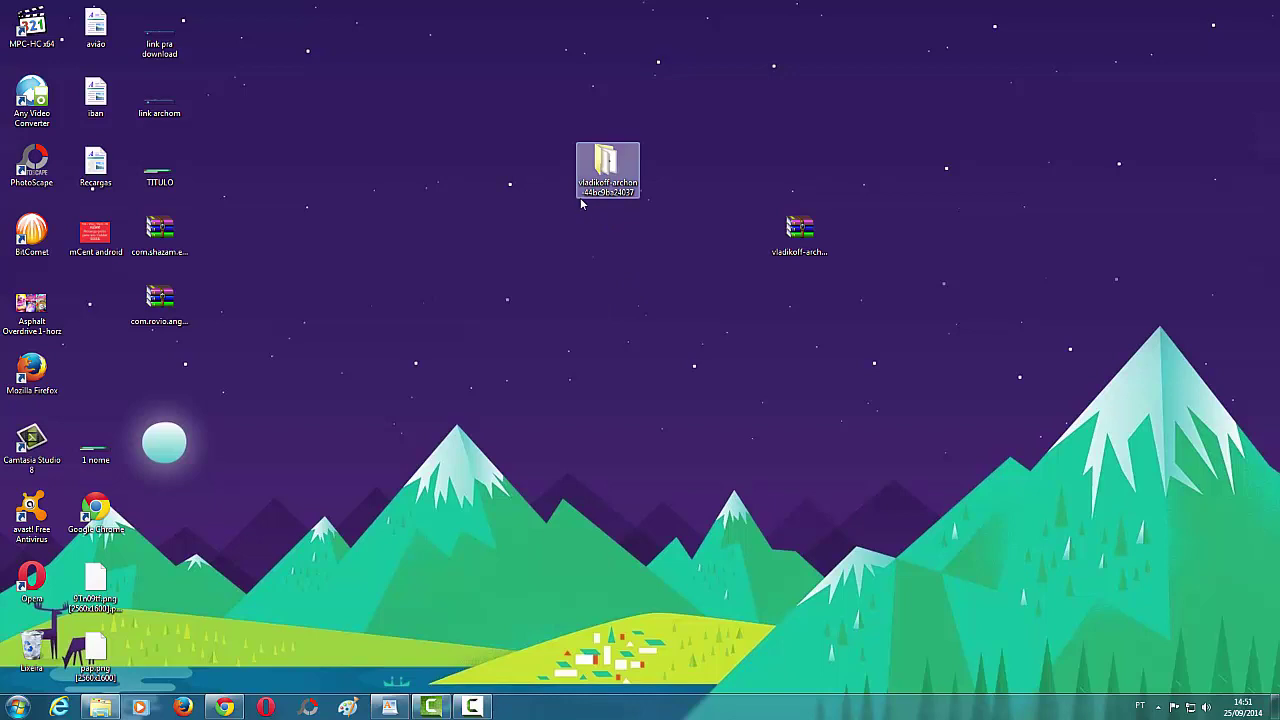
mouse_move(591, 197)
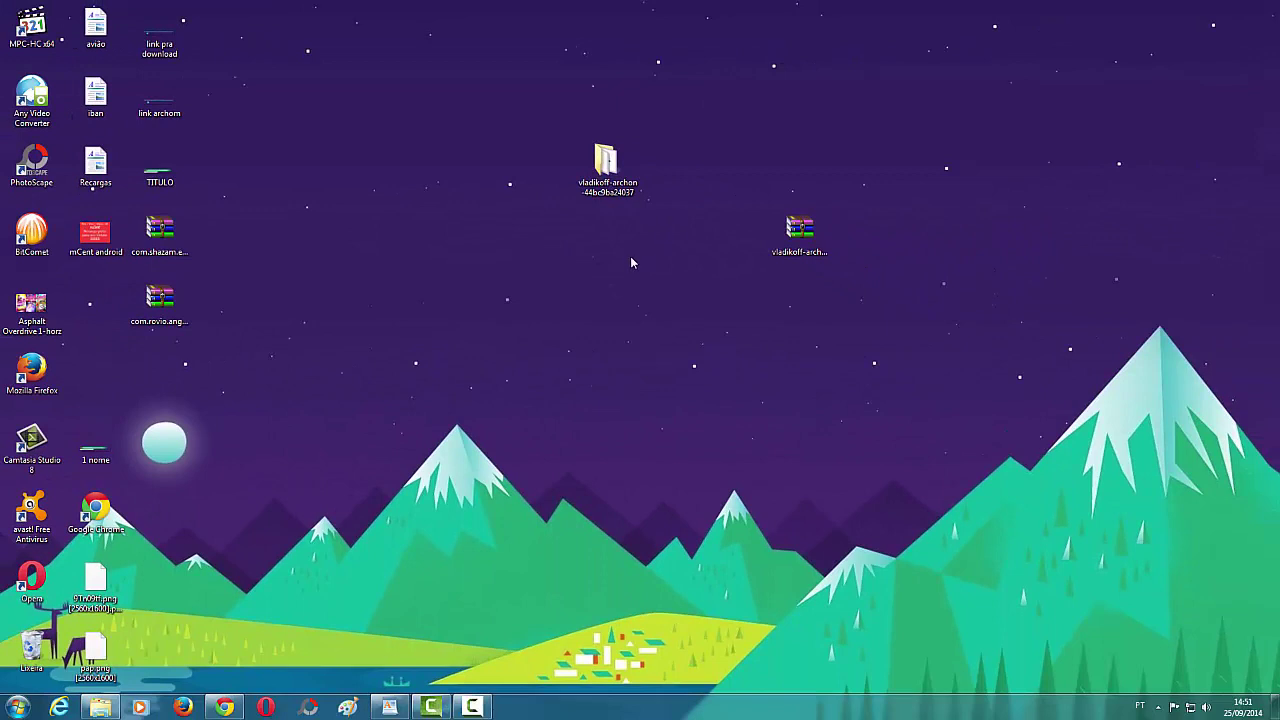
Switch to Google Chrome, open the Extensions page and enable developer mode (Modo do desenvolvedor).
click(224, 707)
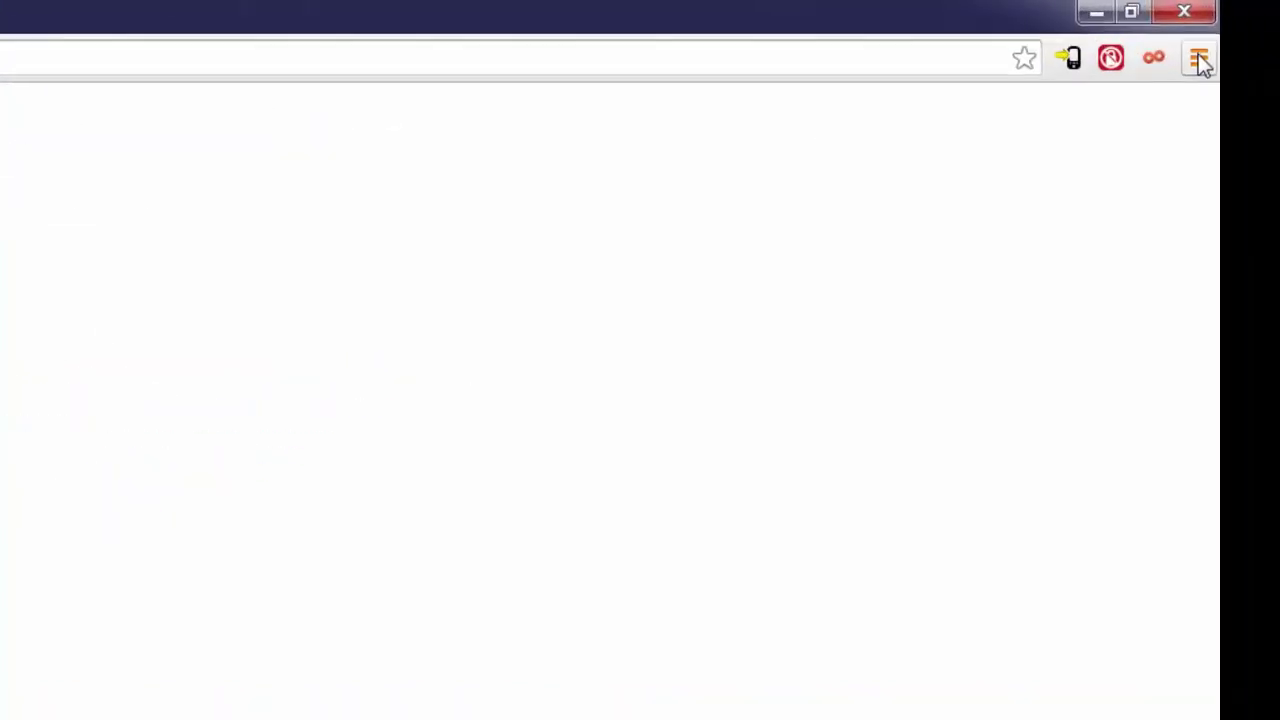
click(1241, 41)
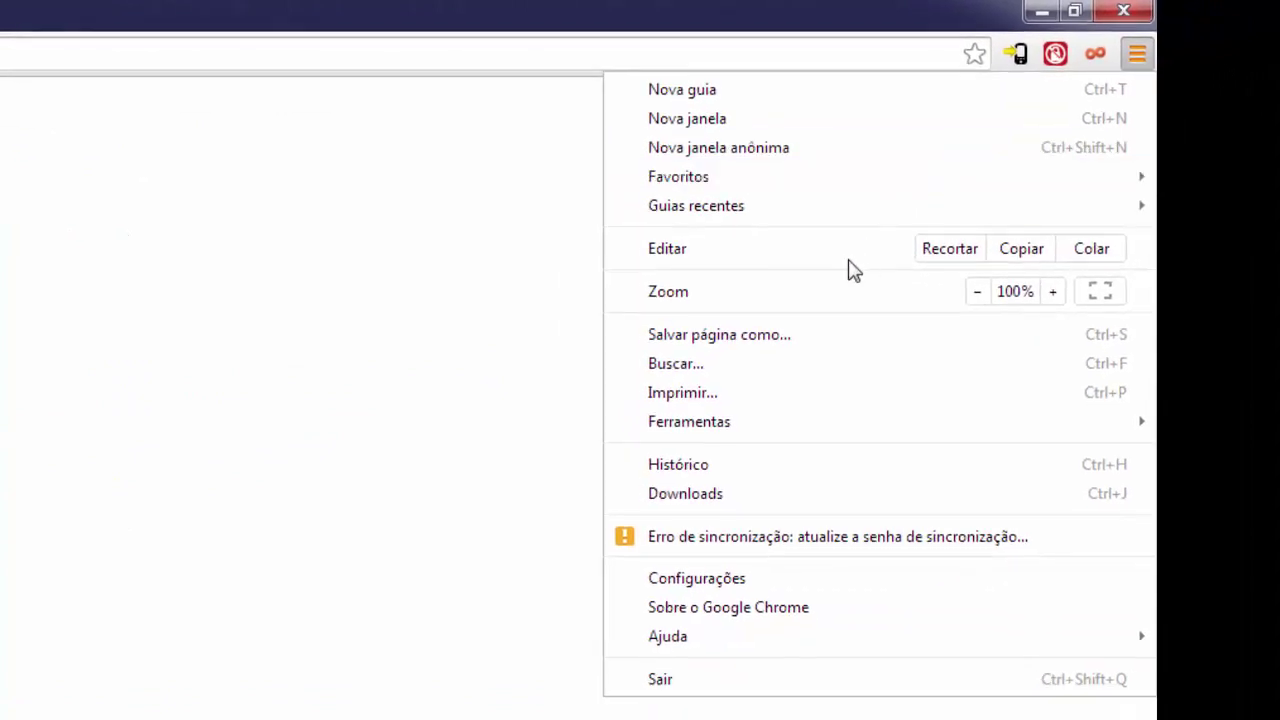
mouse_move(798, 428)
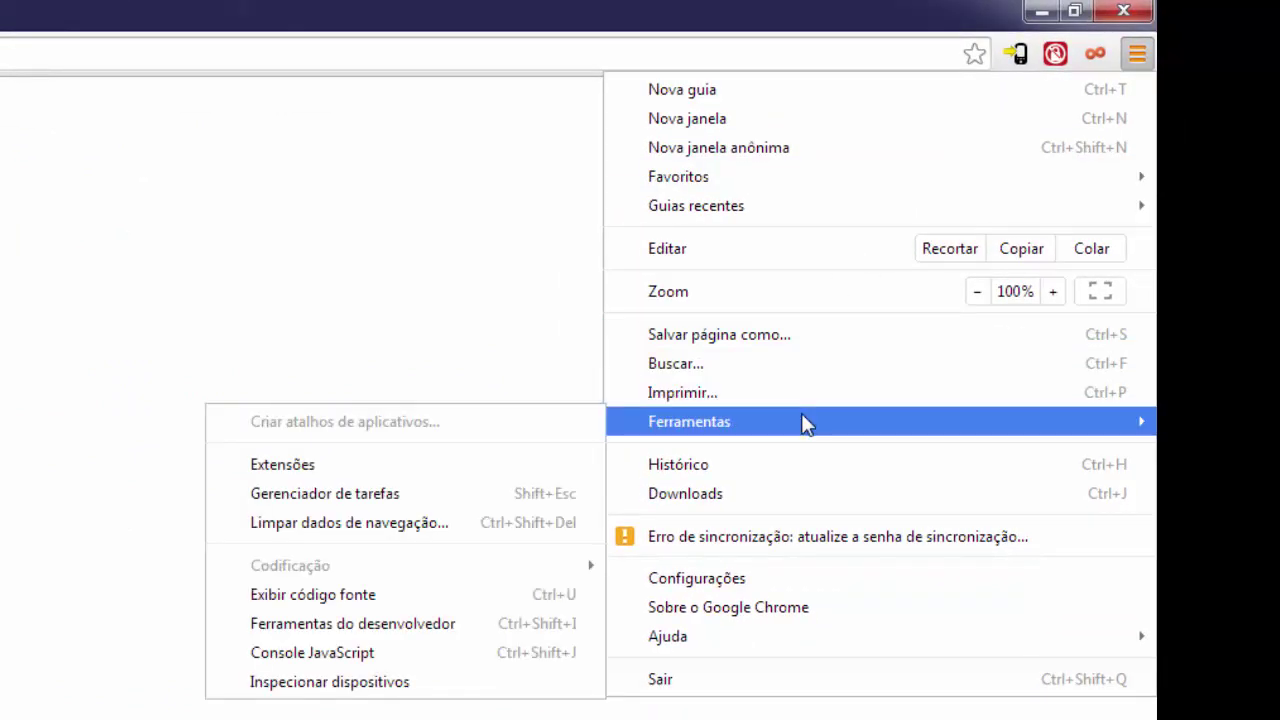
click(330, 470)
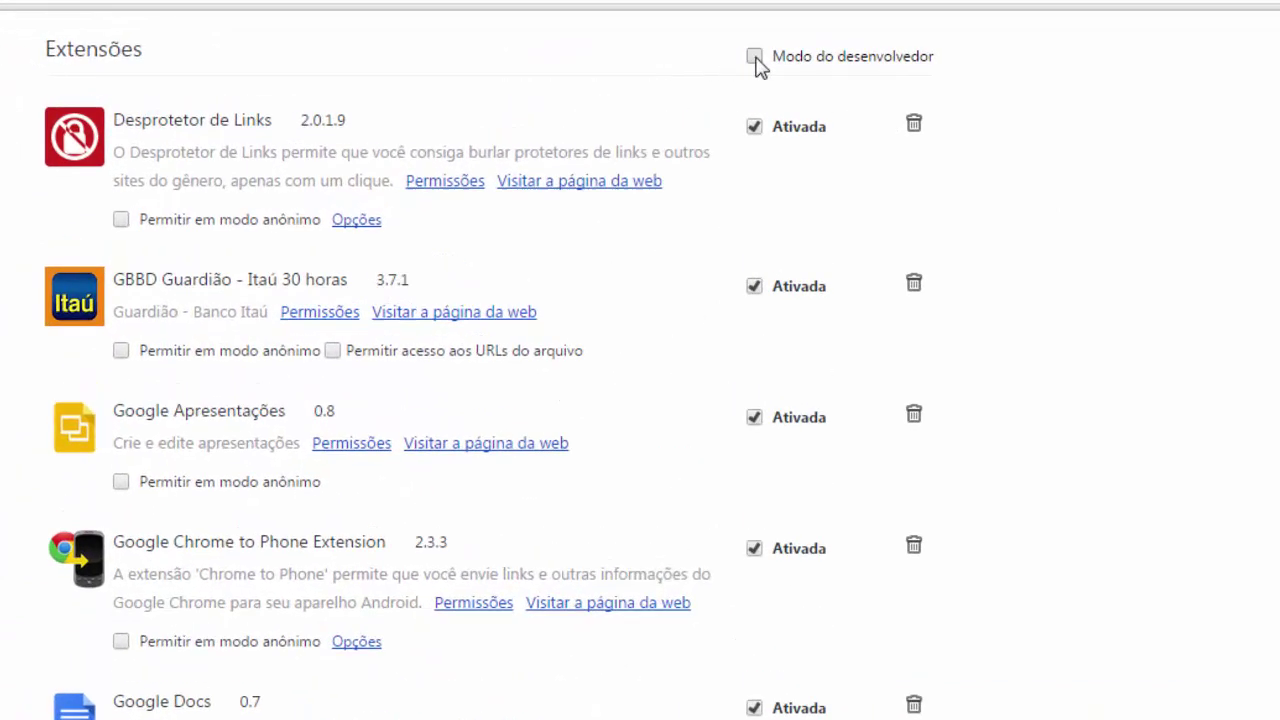
click(755, 58)
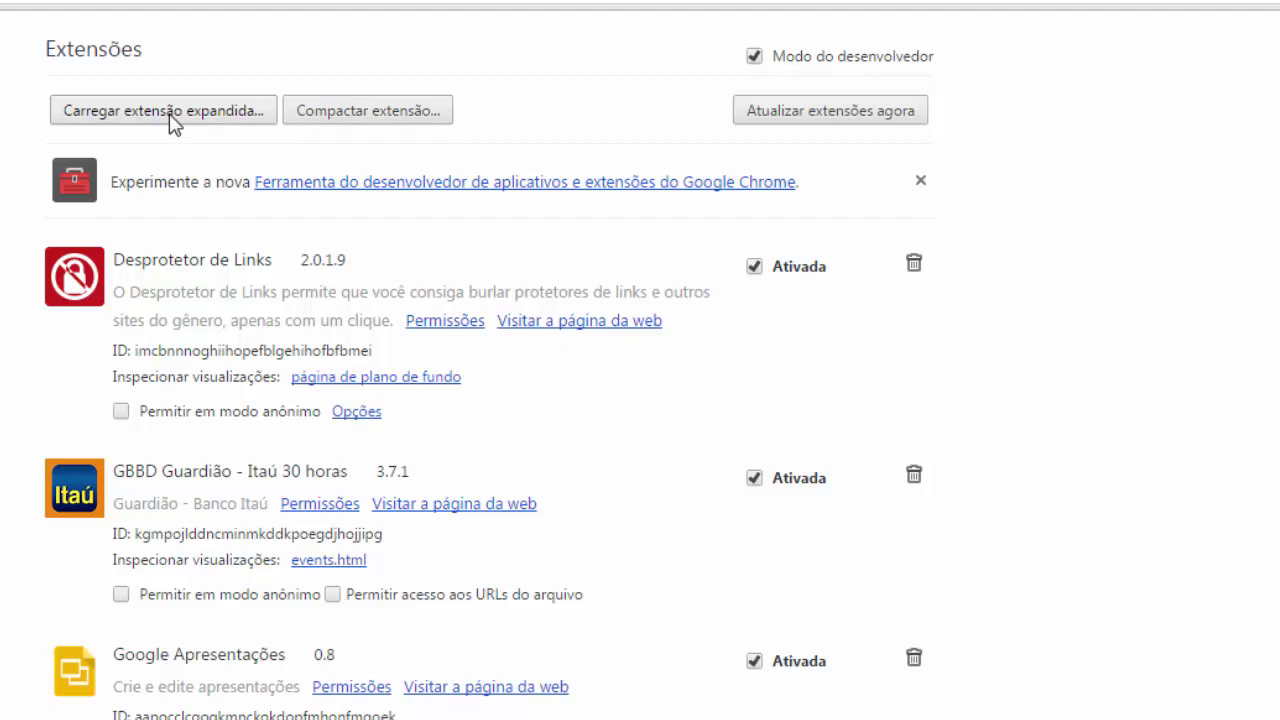
Load the vladikoff-archon-44bc9ba24037 folder from the desktop as an unpacked extension.
click(168, 113)
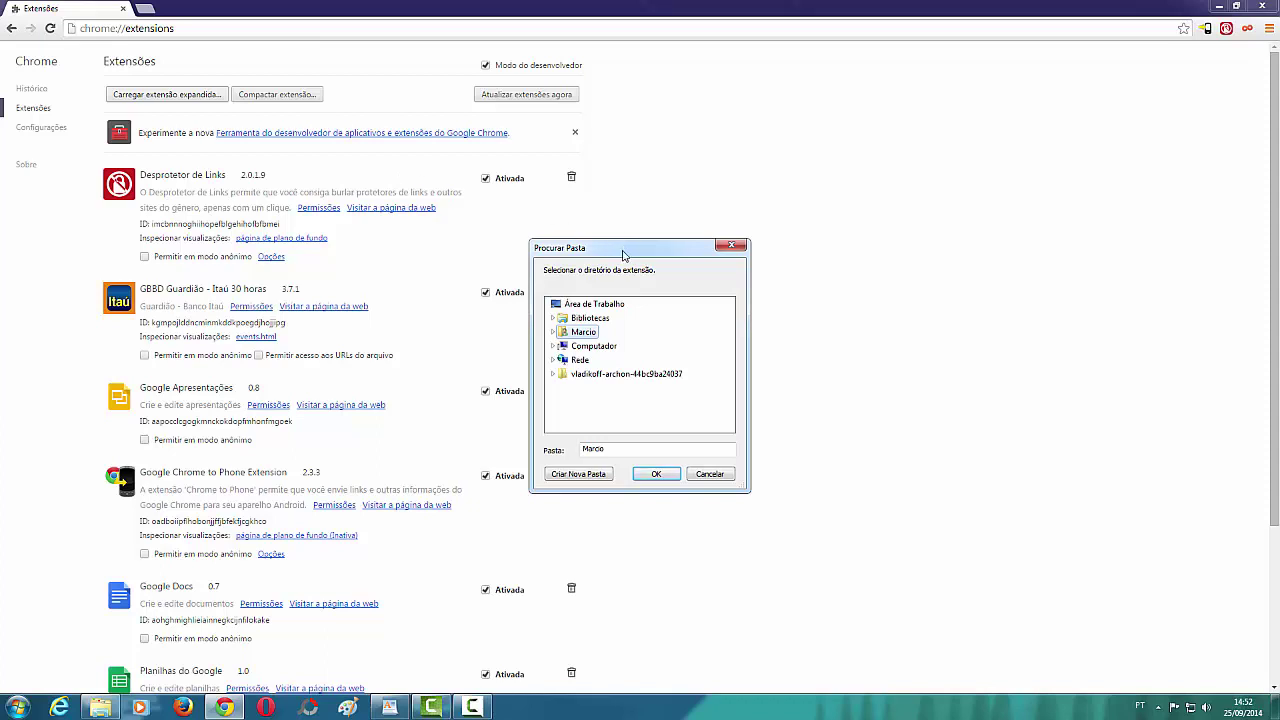
drag(625, 241, 719, 183)
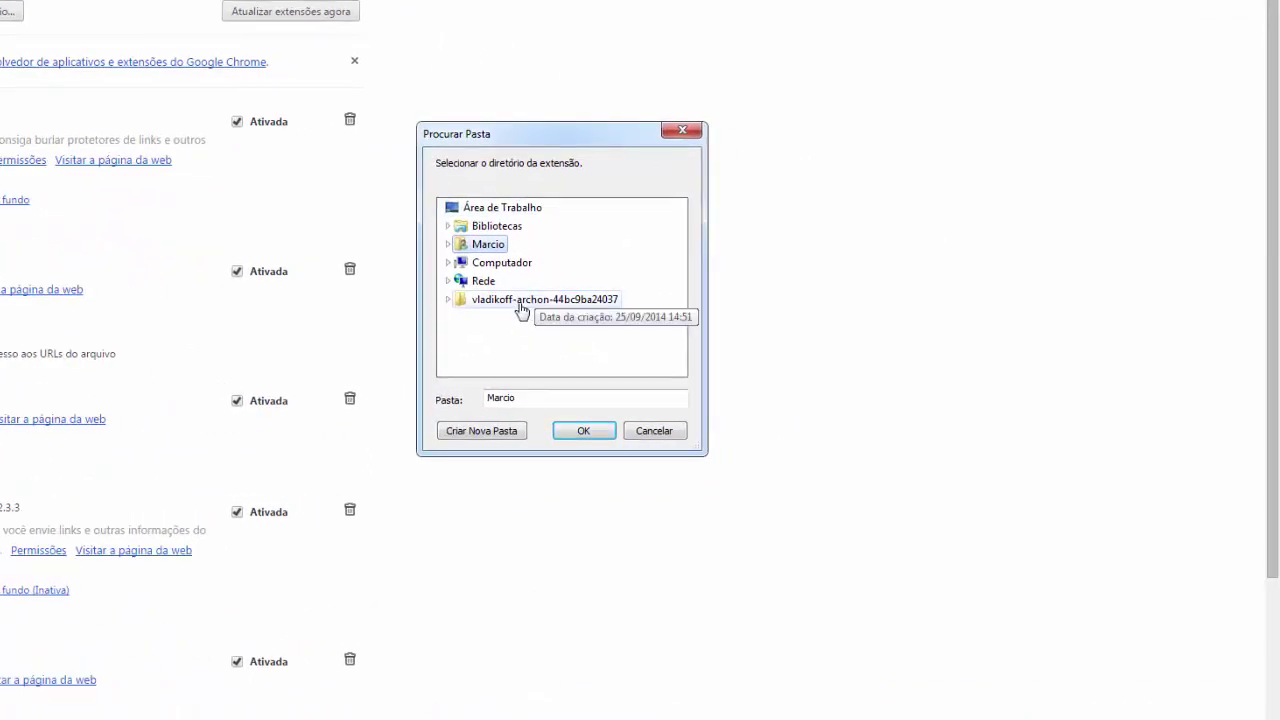
click(517, 302)
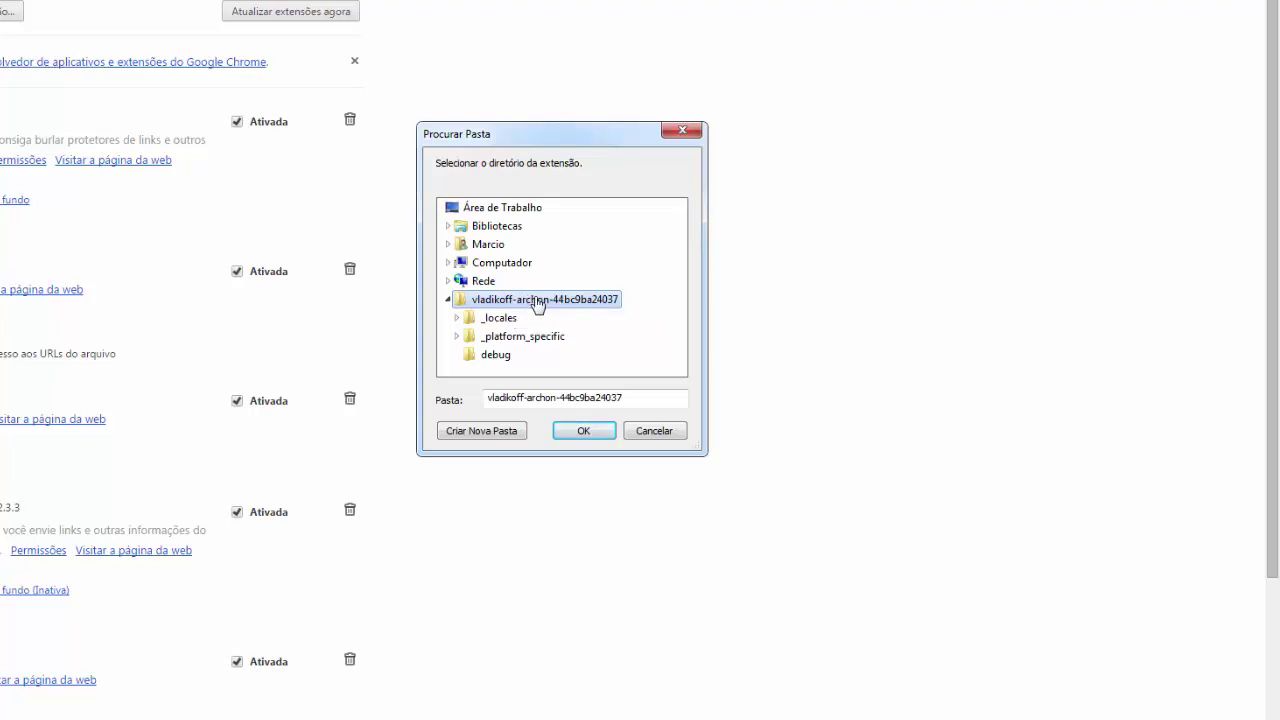
click(583, 431)
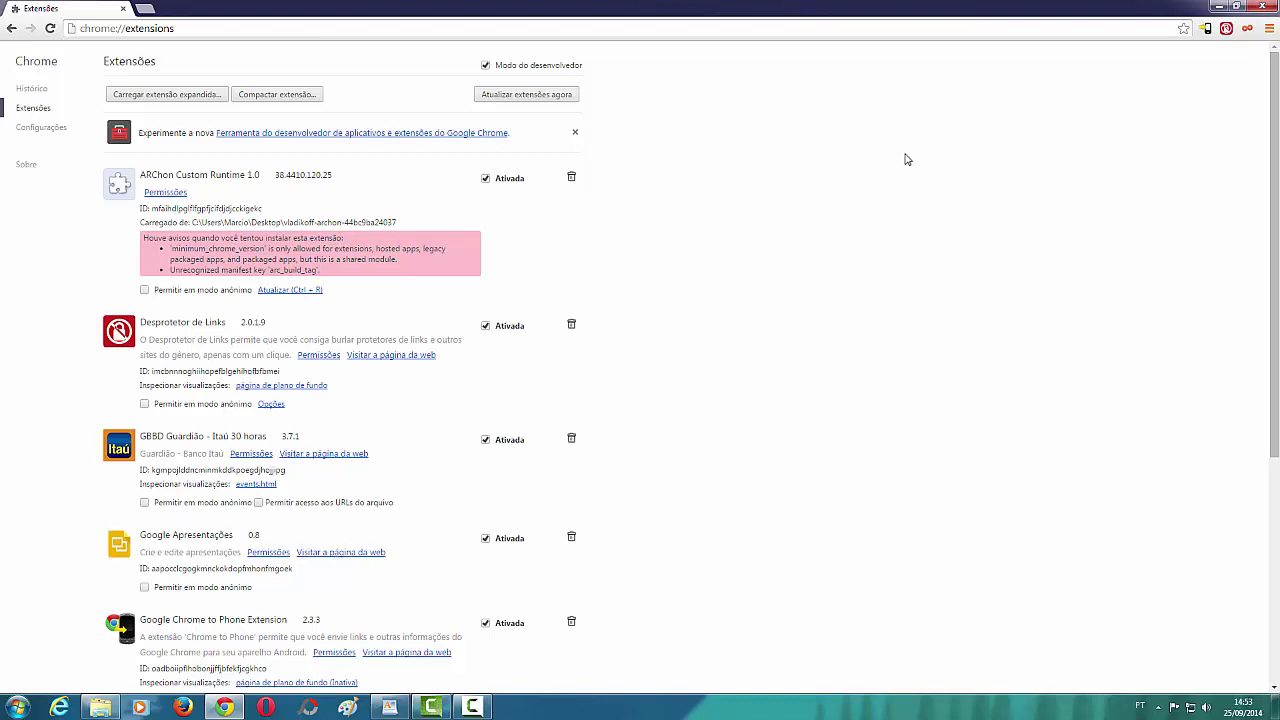
Return to the desktop and move the com.shazam.encore and com.rovio.angrybirdsstella archives below the extracted ARChon folder.
click(1218, 7)
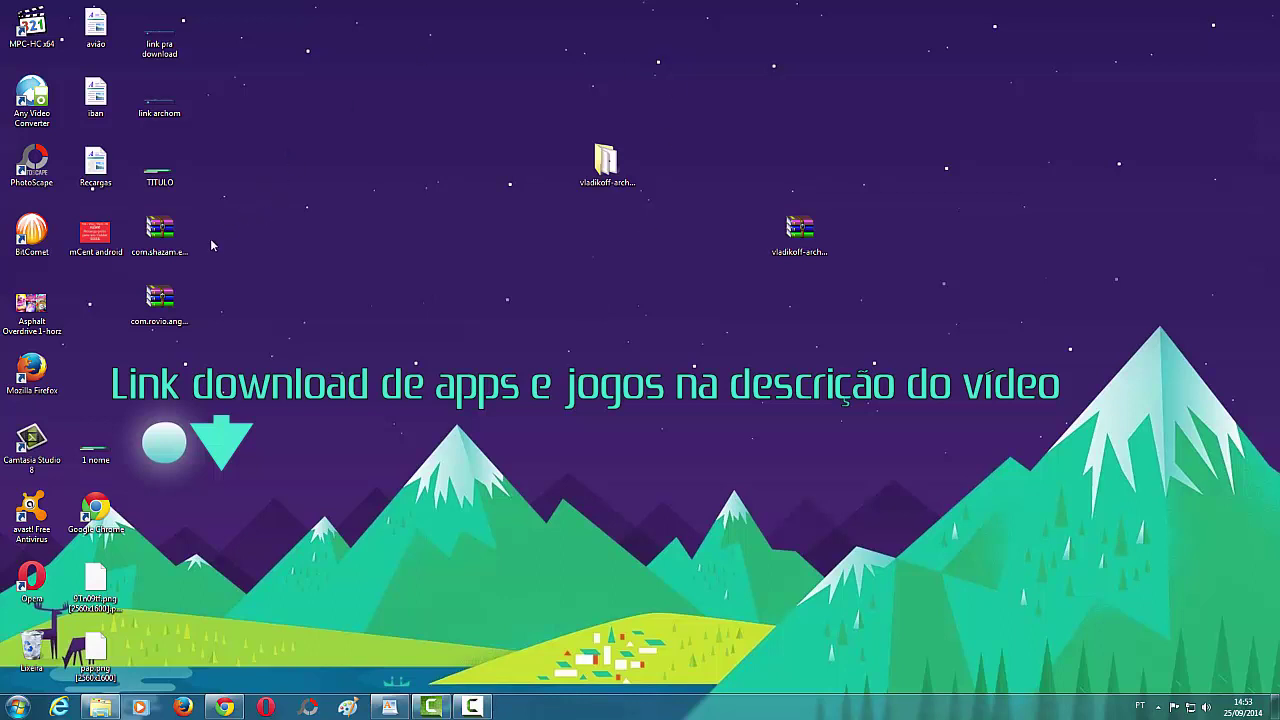
drag(162, 236, 609, 383)
drag(163, 300, 612, 446)
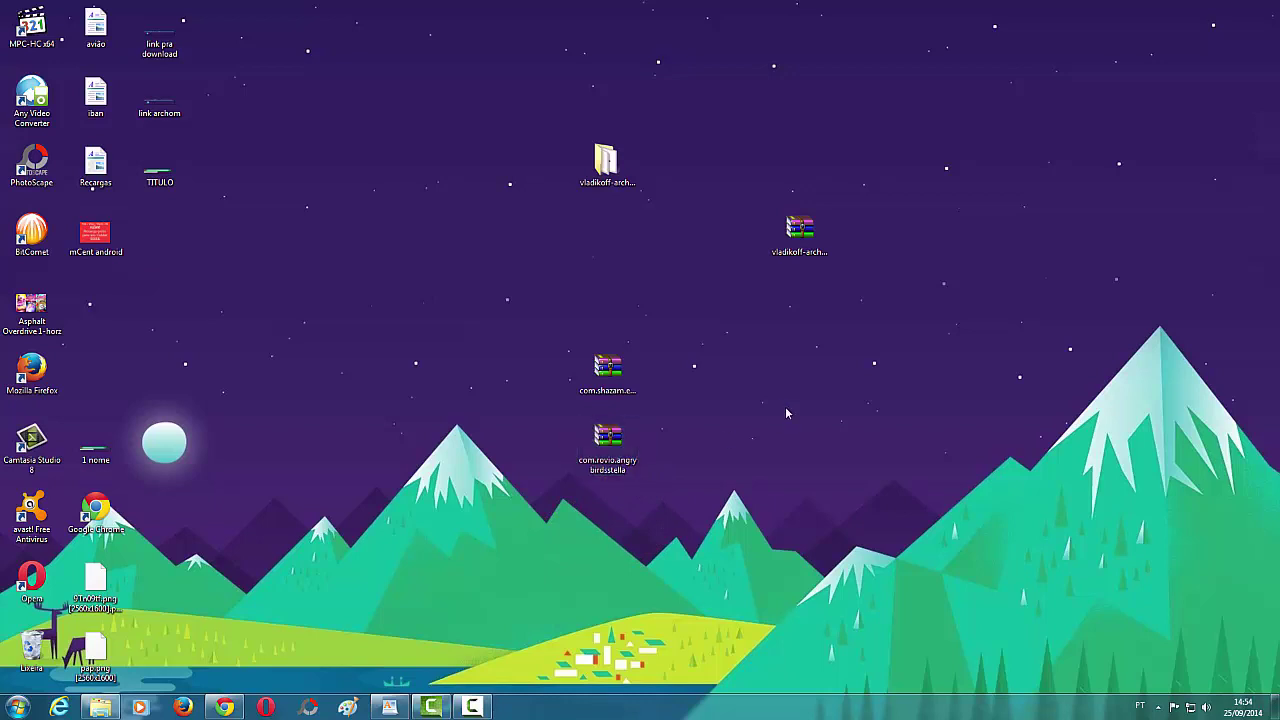
drag(530, 270, 455, 517)
Extract com.shazam.encore.zip onto the desktop and move the extracted folder near the app archives.
click(608, 370)
right_click(605, 370)
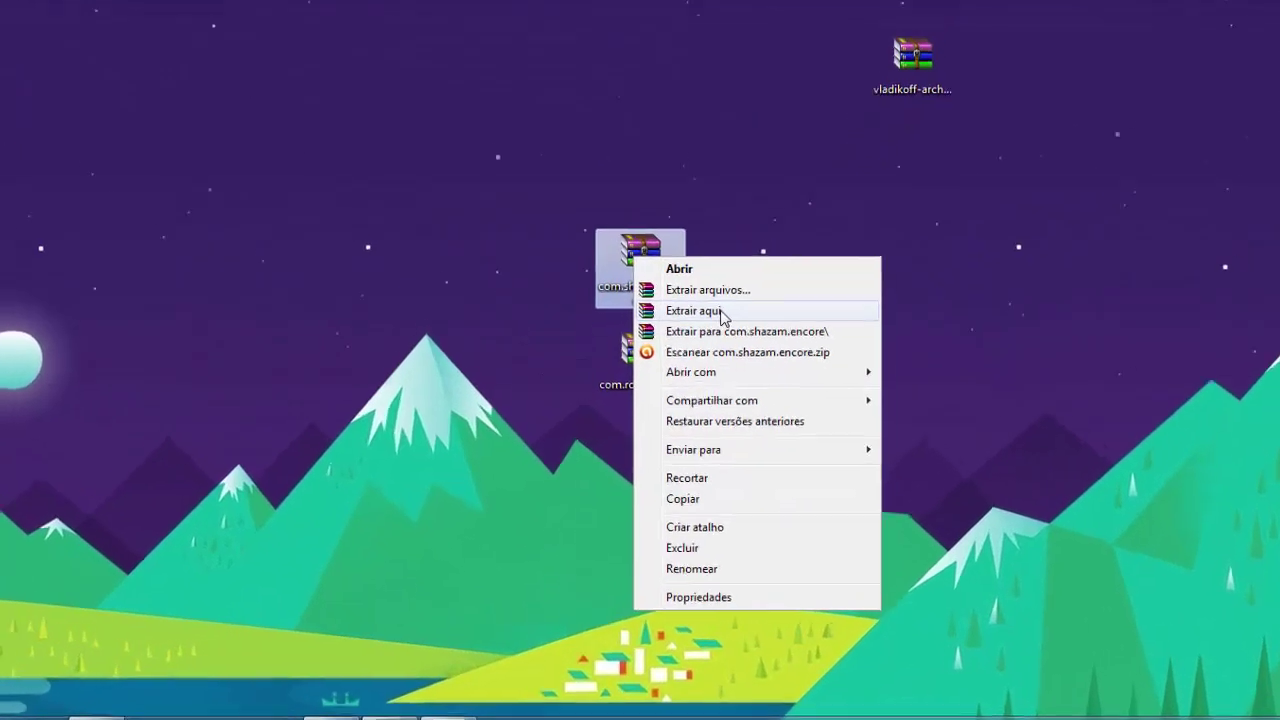
click(712, 311)
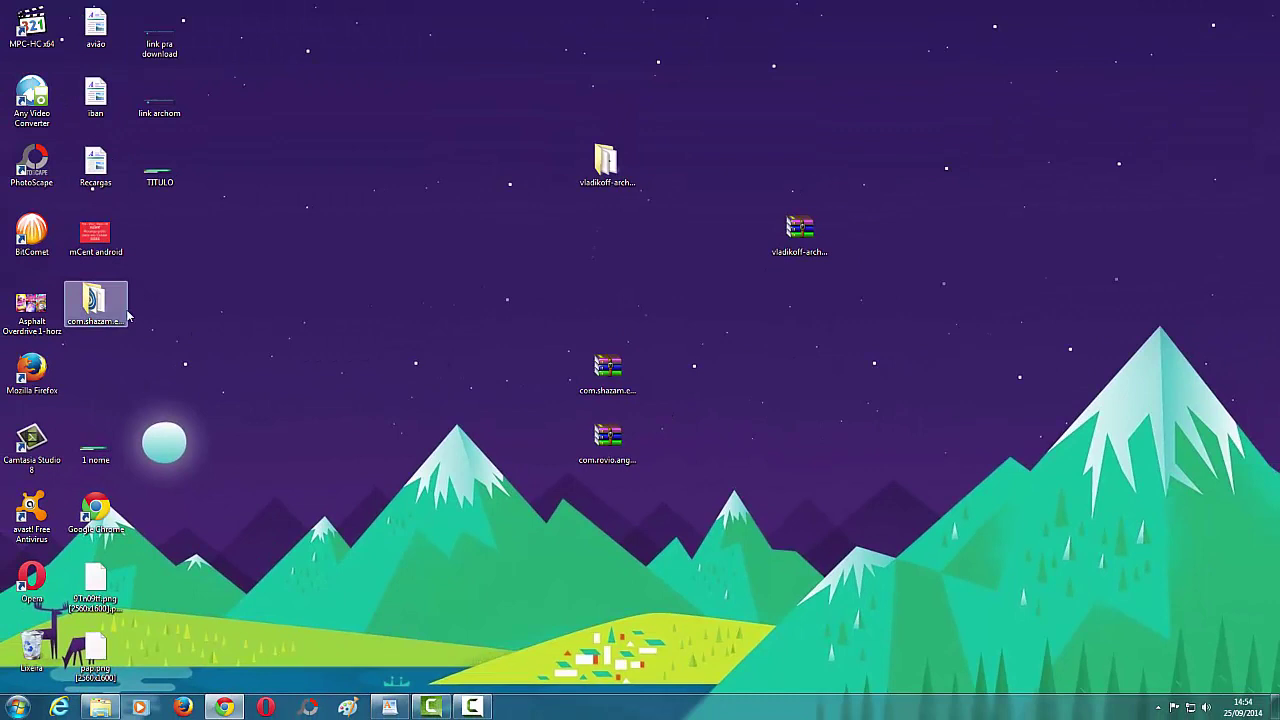
drag(127, 316, 441, 324)
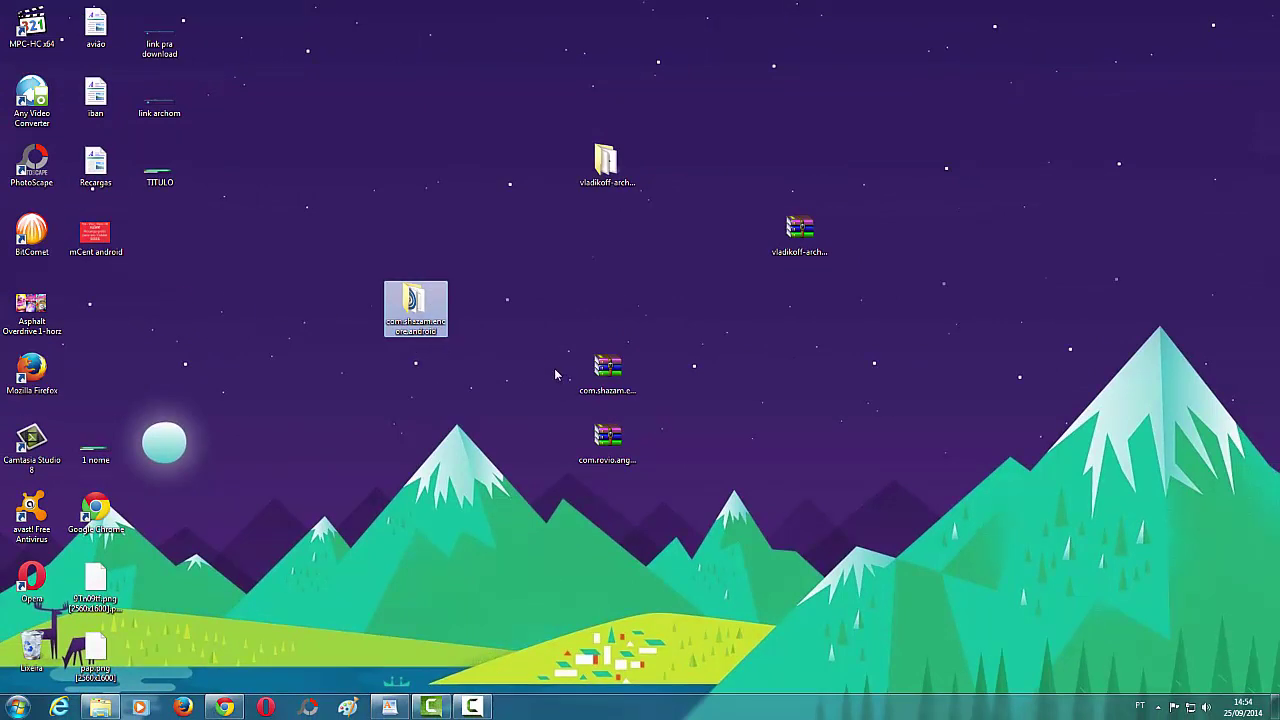
Extract the com.rovio.angrybirdsstella archive onto the desktop and place its folder beneath the extracted Shazam folder.
click(623, 450)
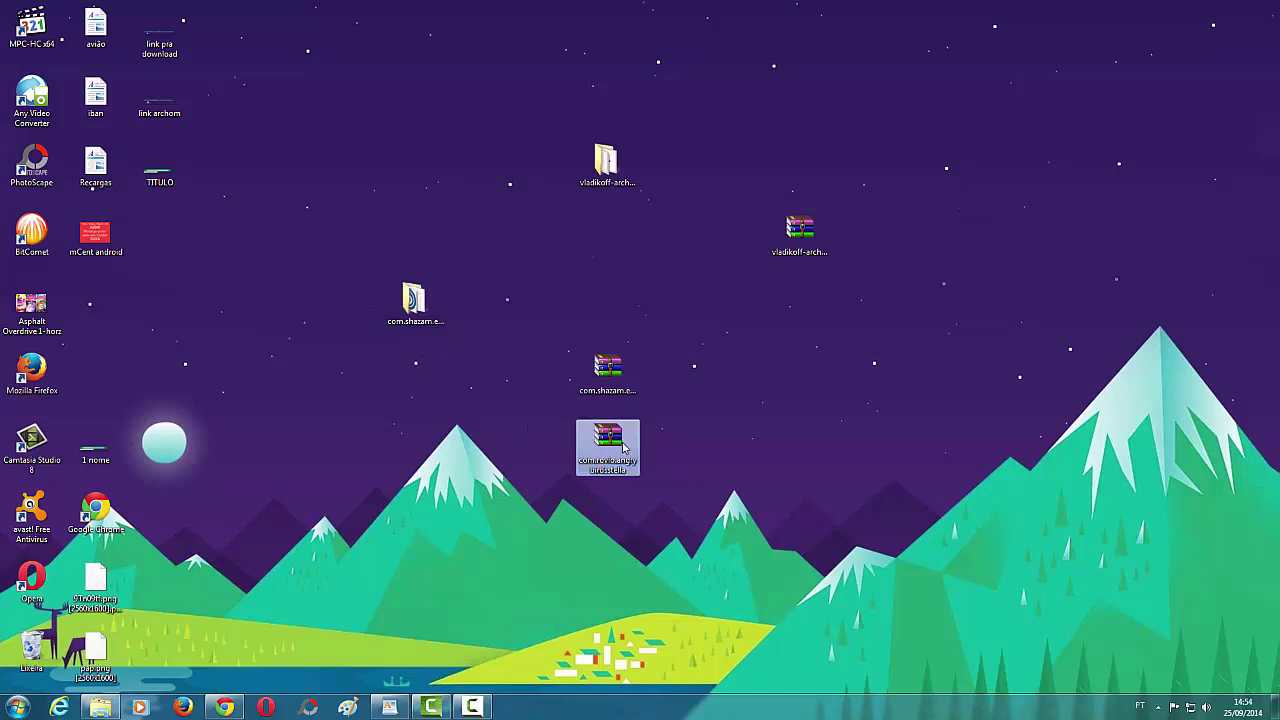
right_click(623, 450)
click(677, 478)
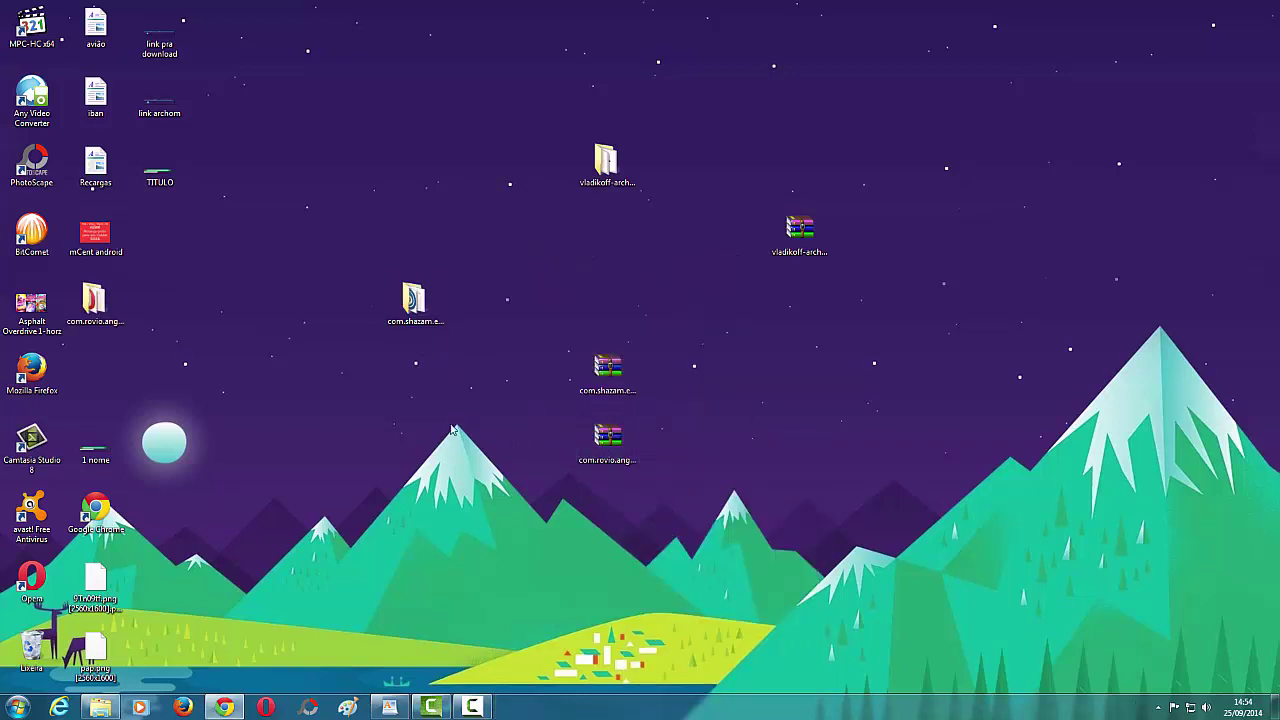
drag(92, 302, 408, 404)
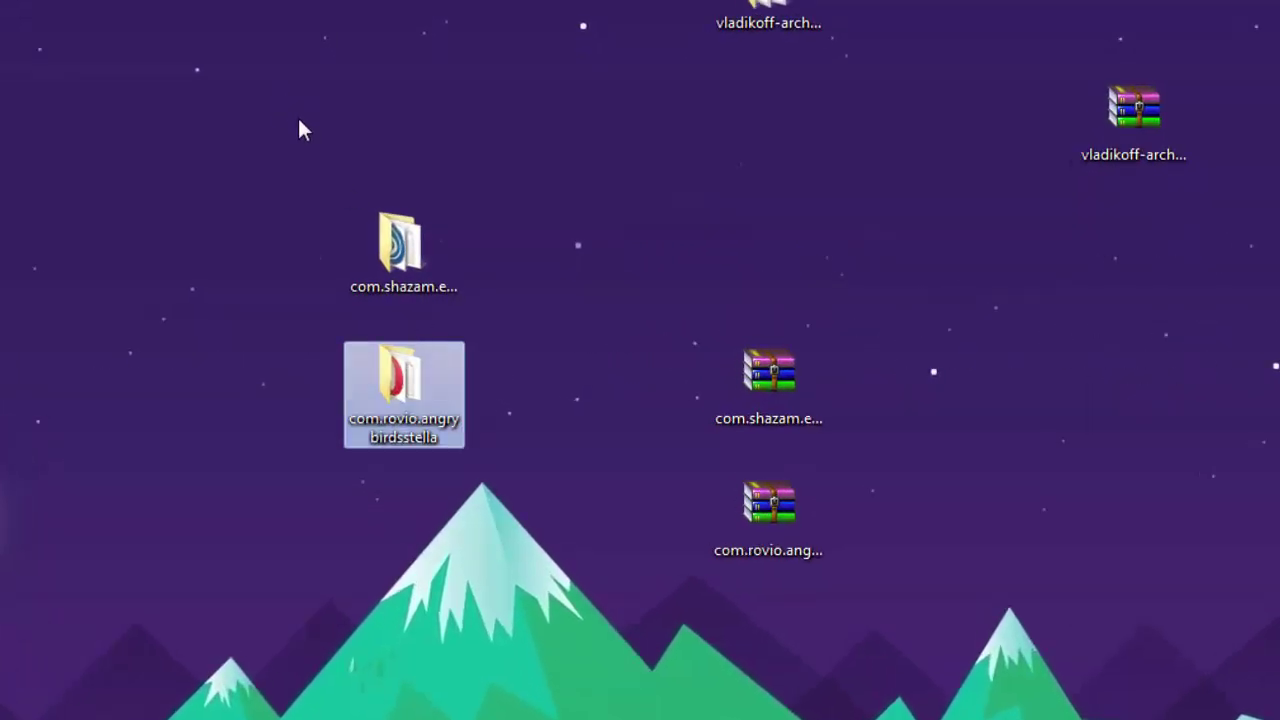
drag(300, 110, 305, 560)
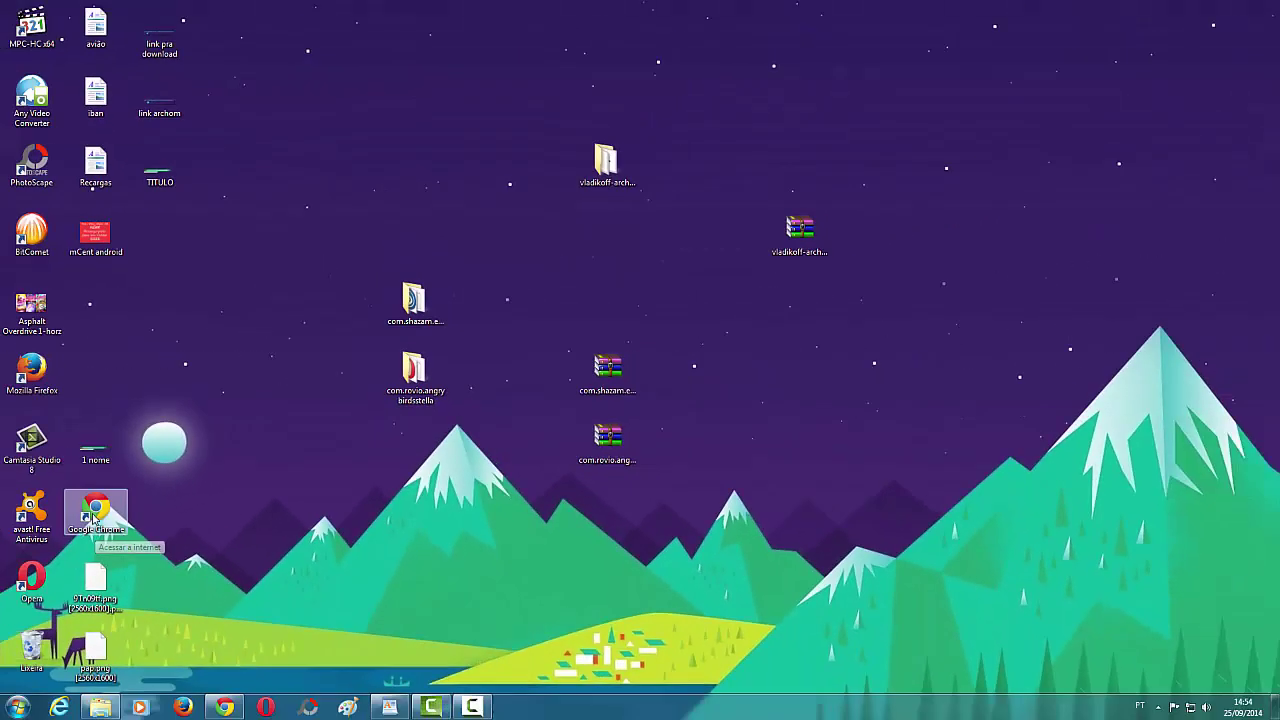
Switch to Google Chrome, load the com.shazam.encore.android folder as an unpacked extension and launch the Shazam app.
click(225, 707)
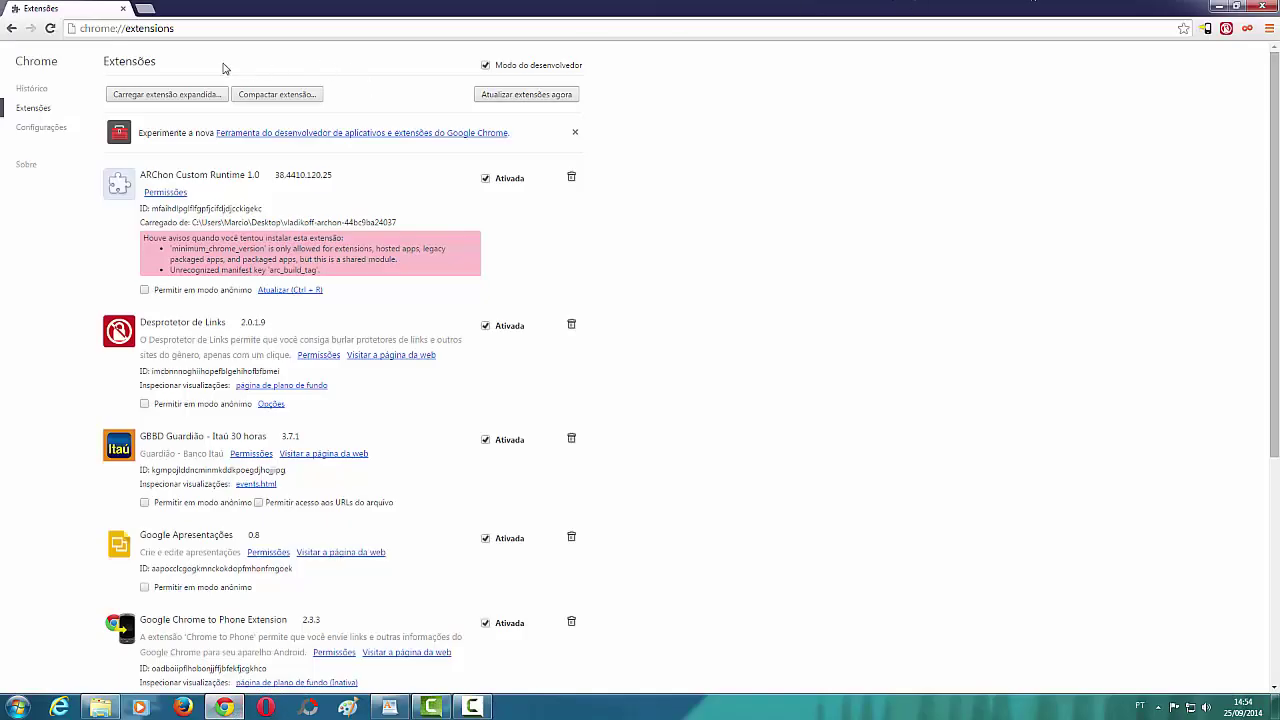
click(198, 94)
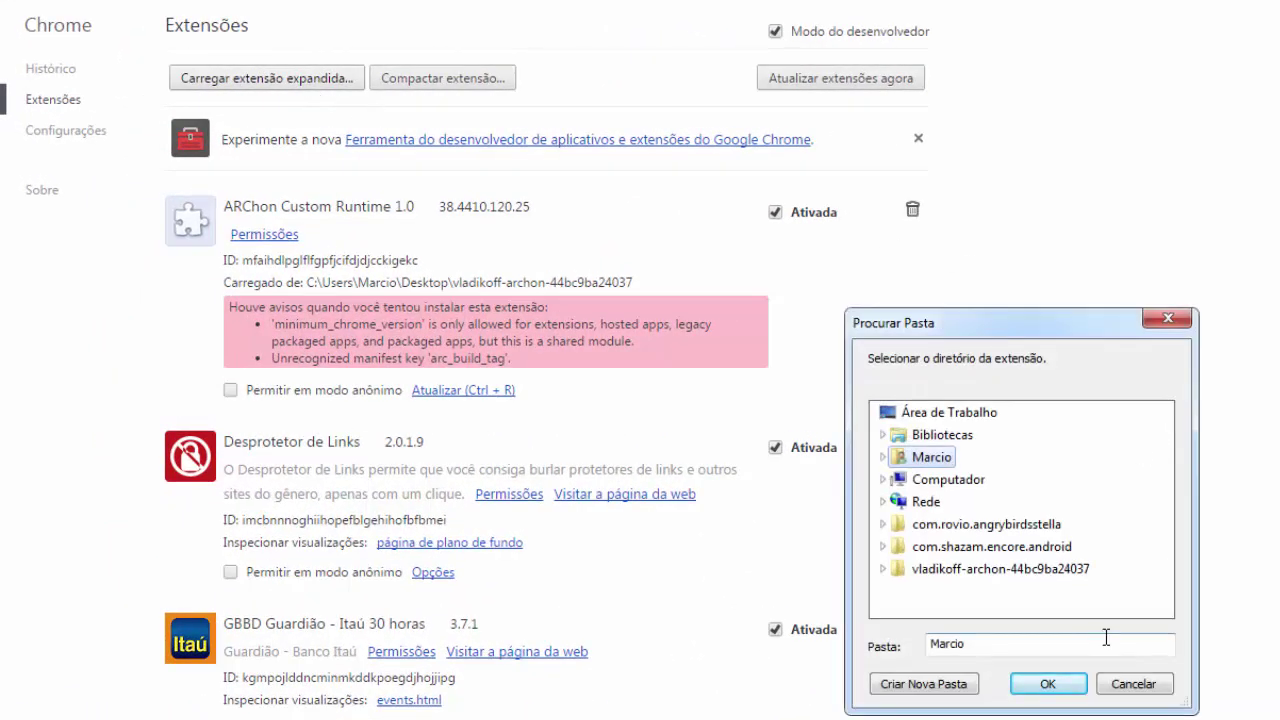
drag(1055, 328, 1279, 222)
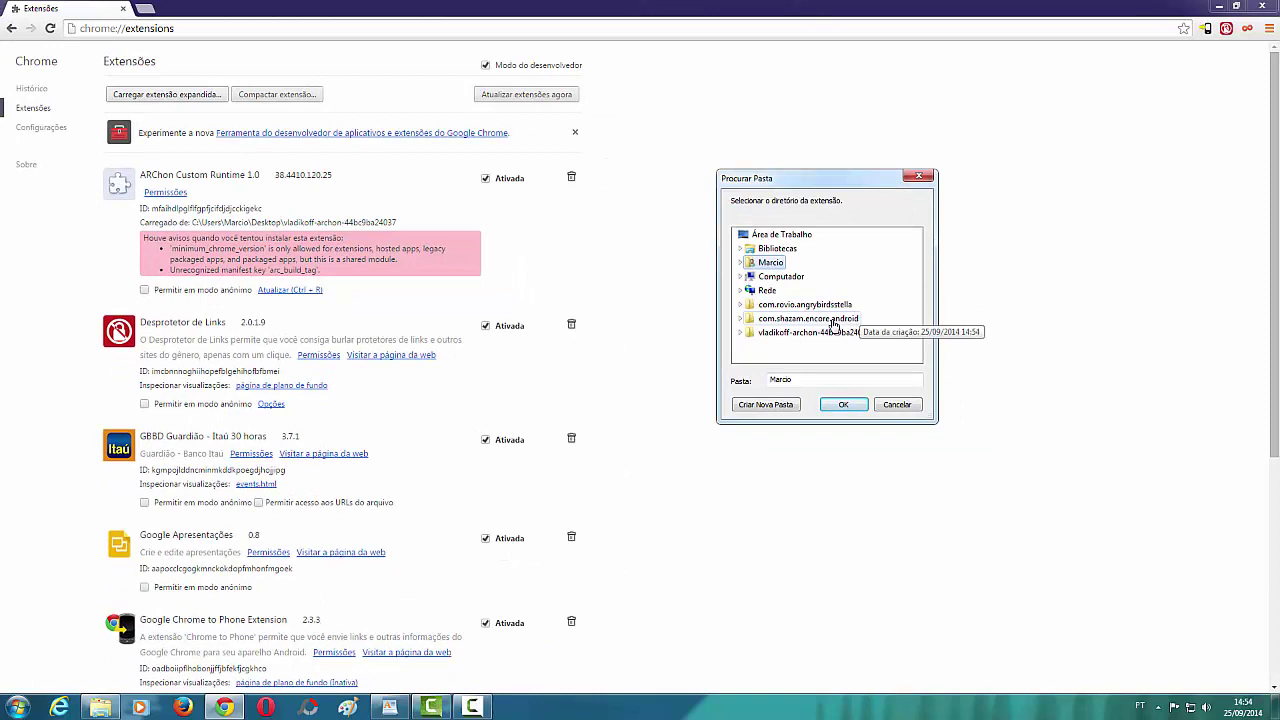
double_click(833, 320)
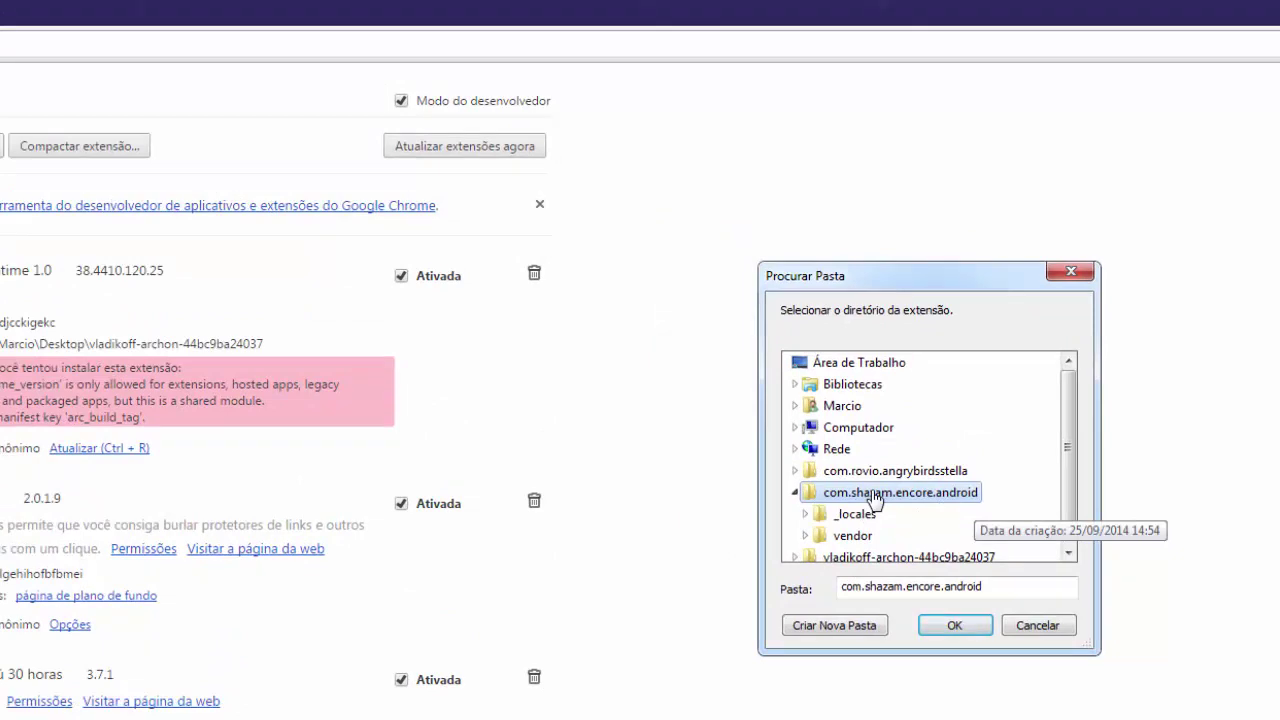
click(954, 625)
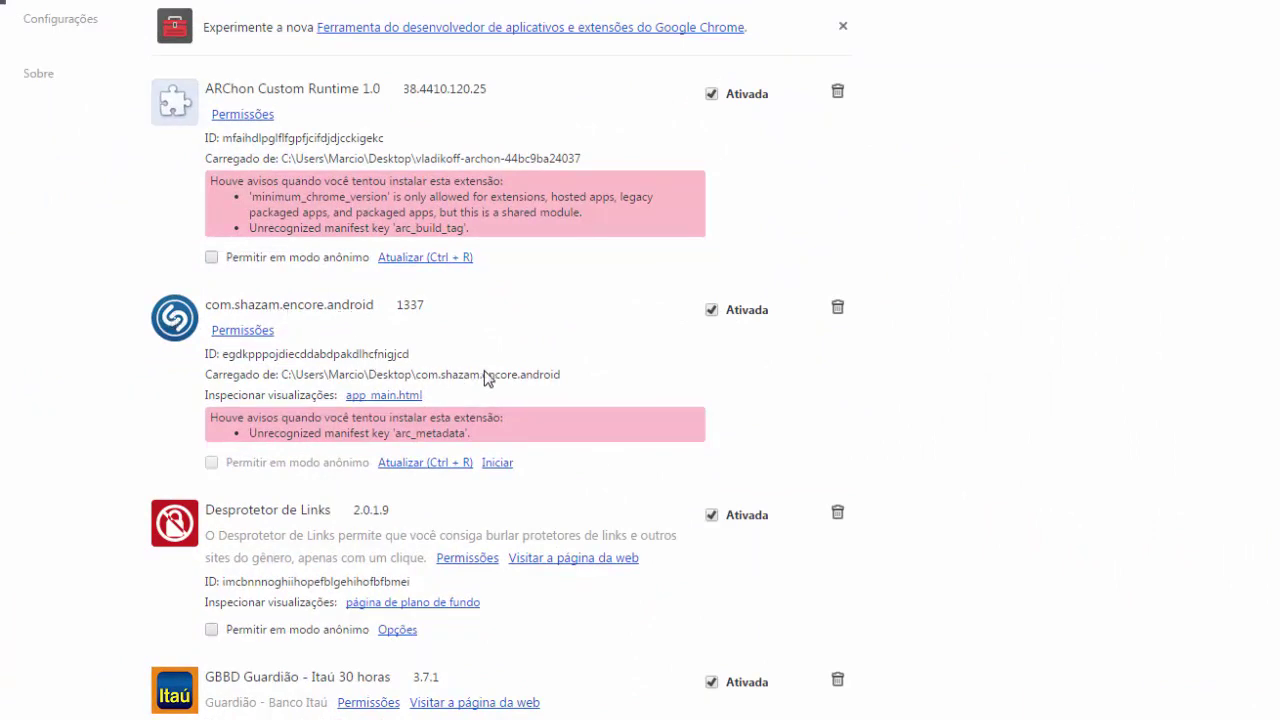
click(497, 464)
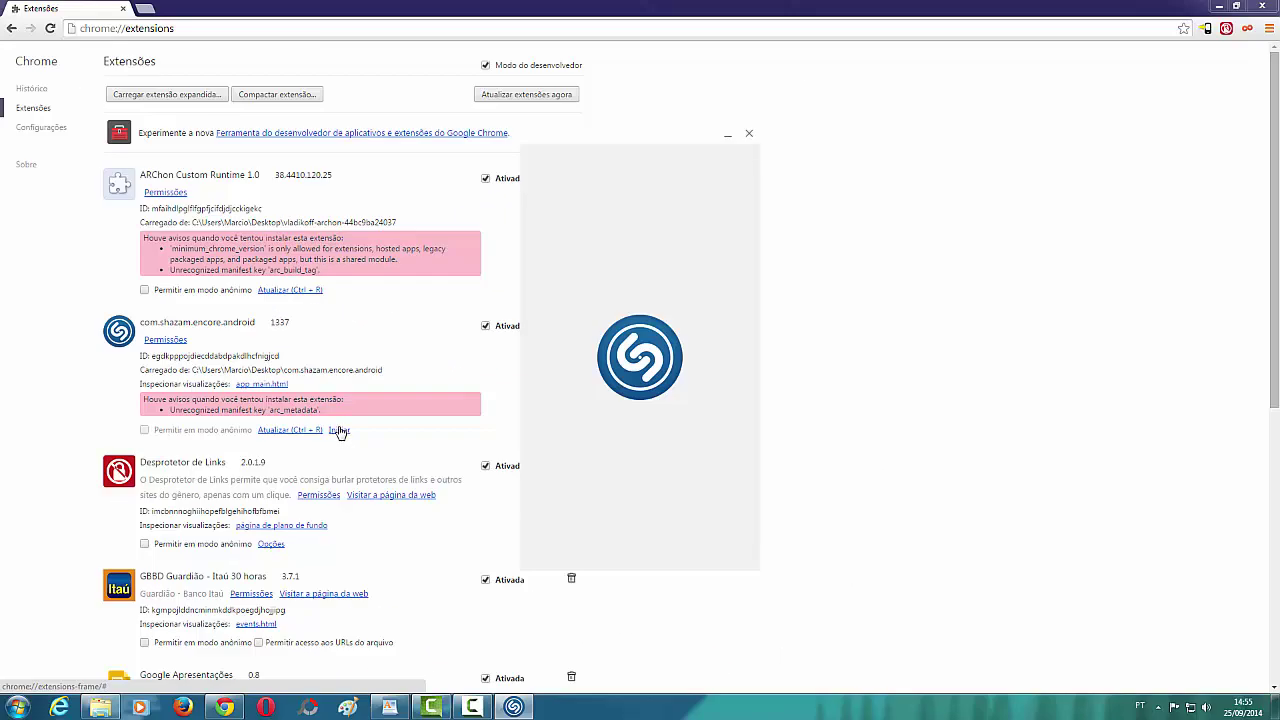
Minimize the browser, skip Shazam's e-mail registration and continue past the Shazam Friends page to the app's main screen.
click(1219, 7)
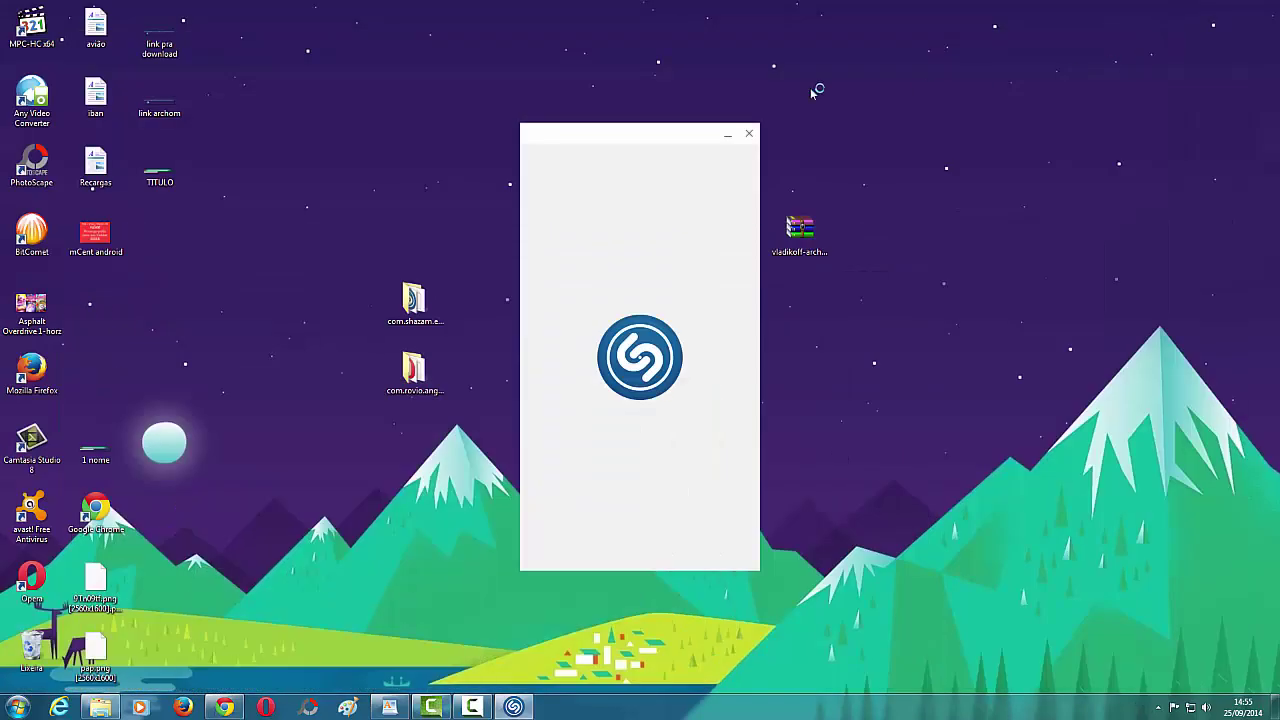
drag(660, 131, 642, 98)
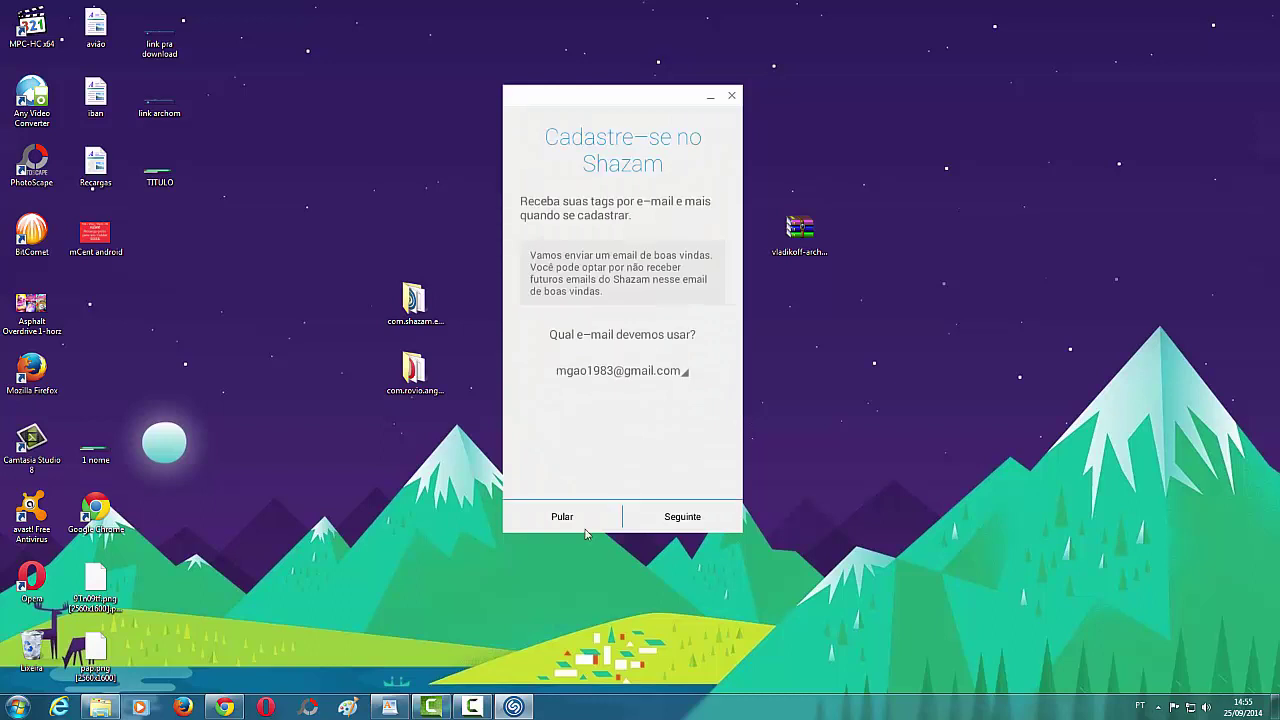
click(584, 528)
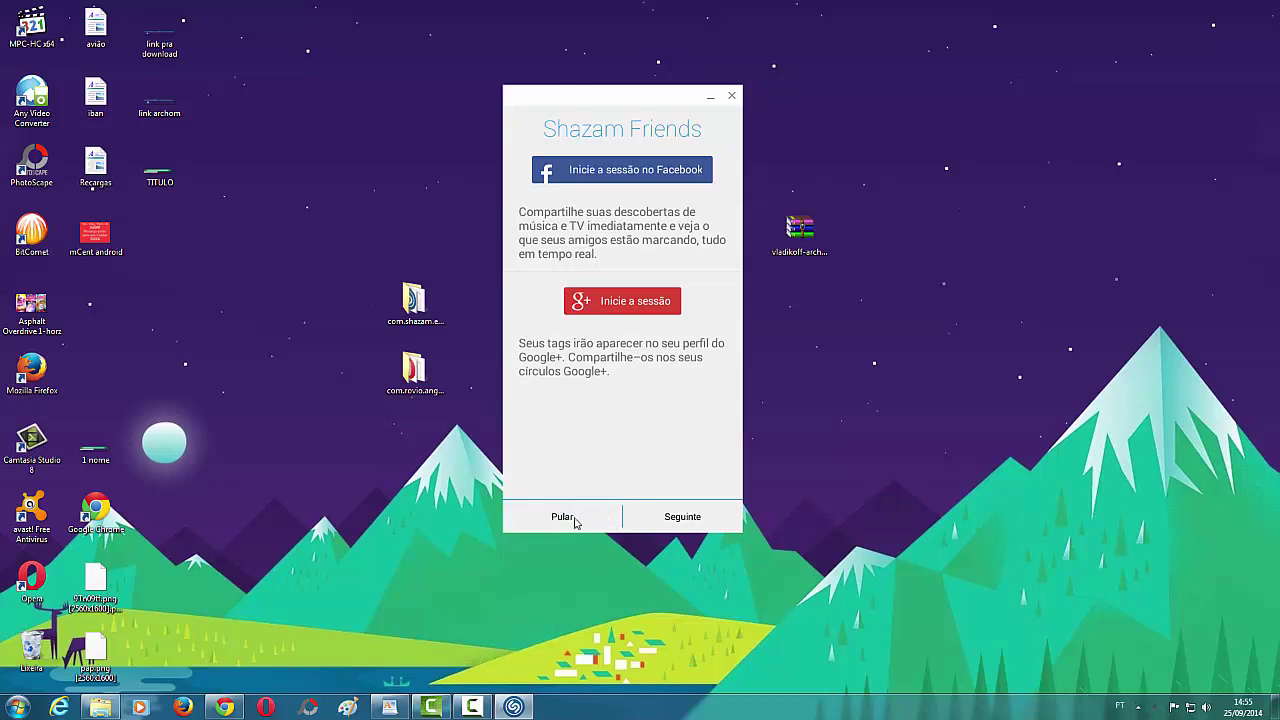
click(690, 518)
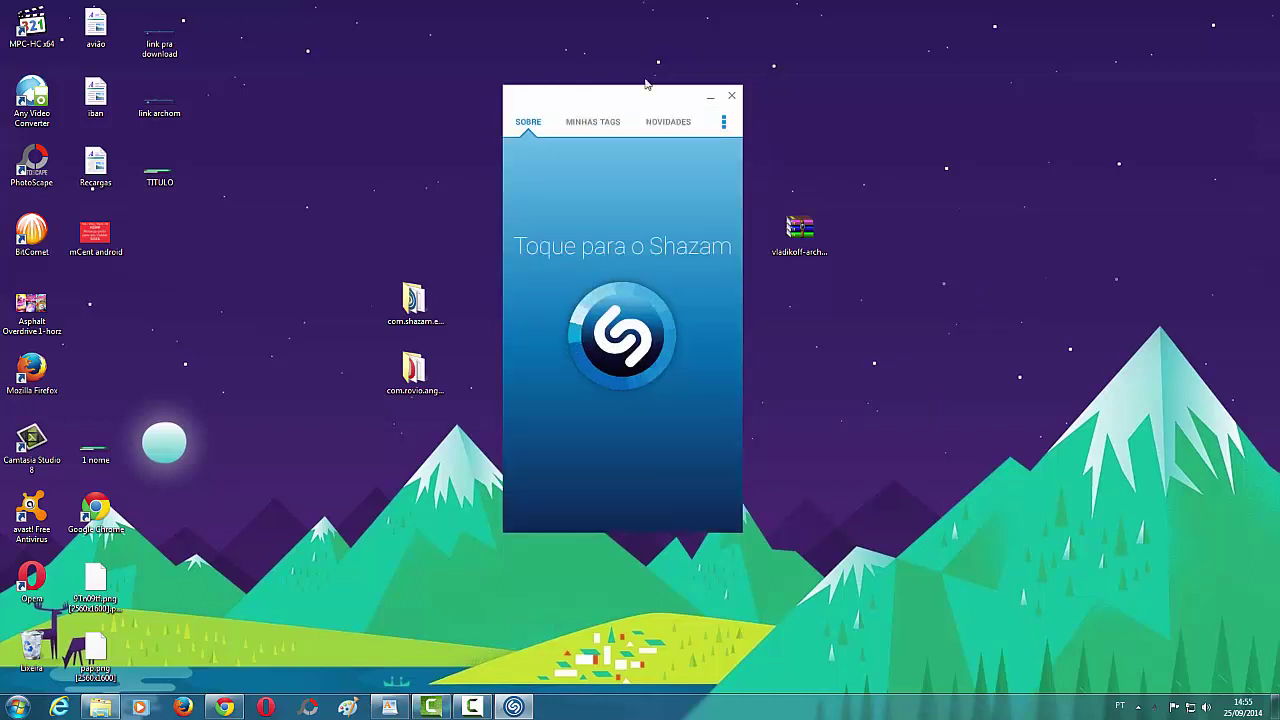
View the Minhas Tags section in Shazam and close the app.
mouse_move(631, 103)
mouse_down()
mouse_move(699, 107)
mouse_move(615, 92)
mouse_up()
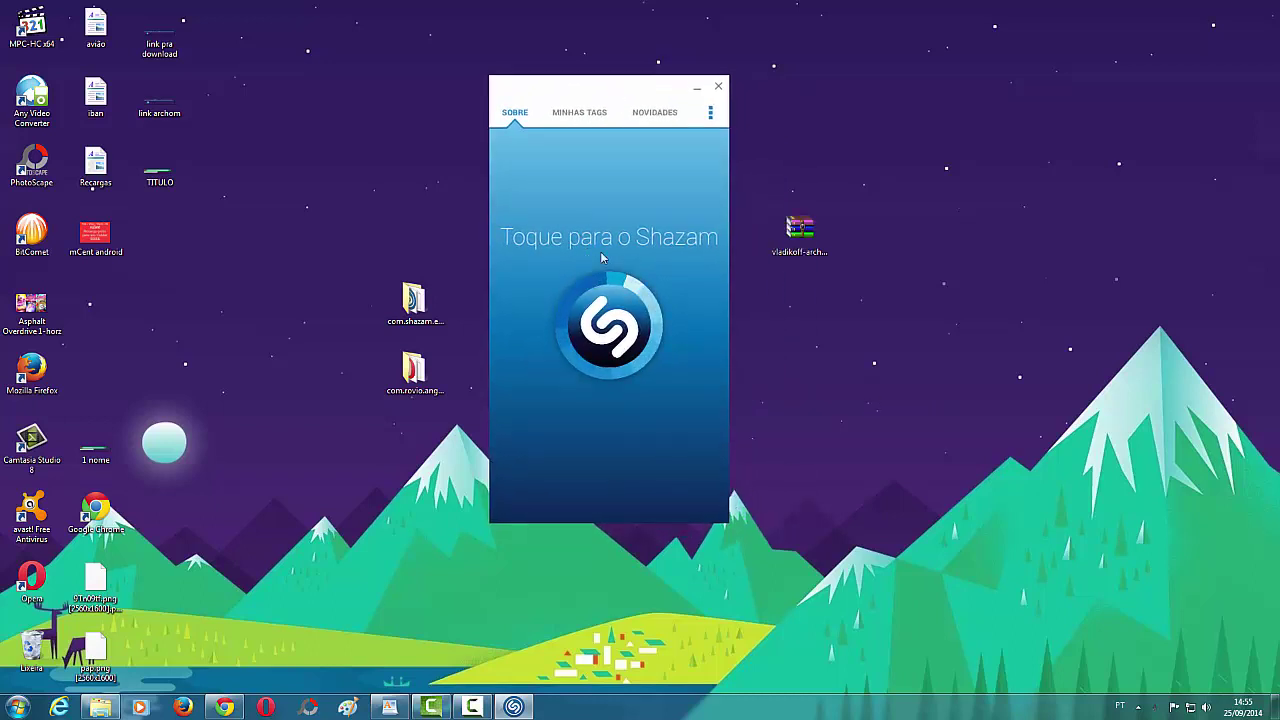
click(598, 114)
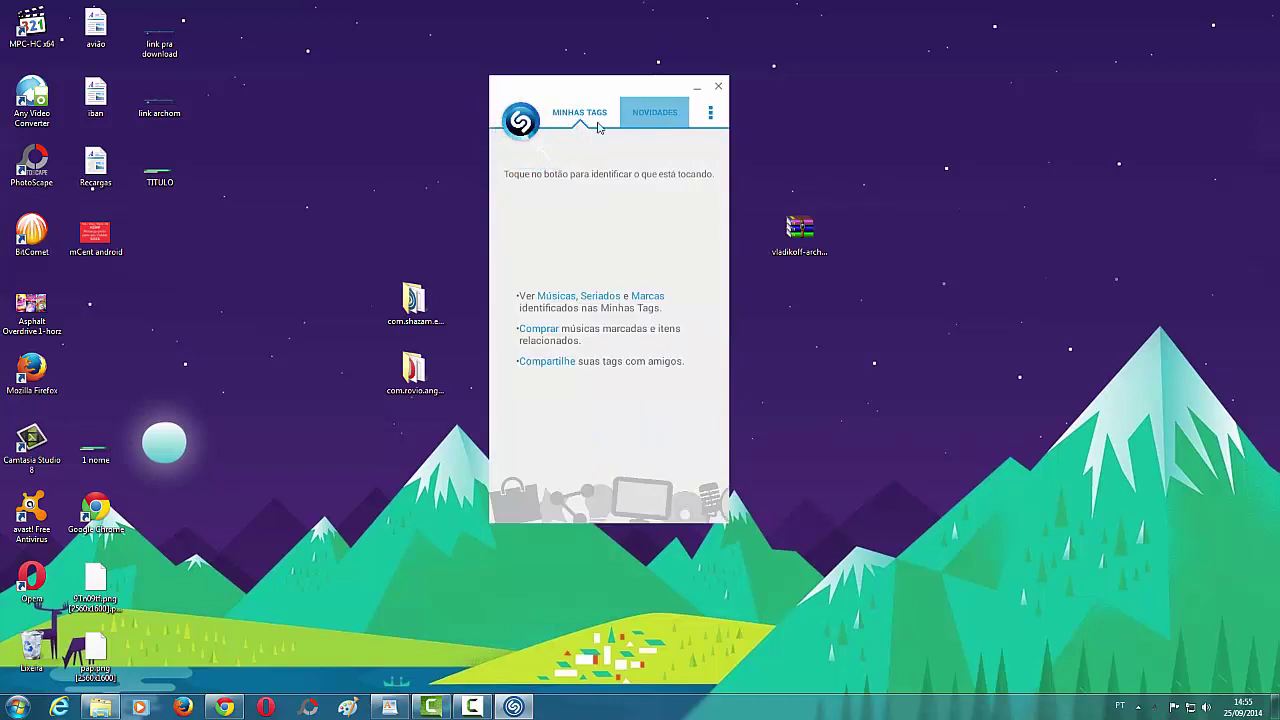
click(719, 89)
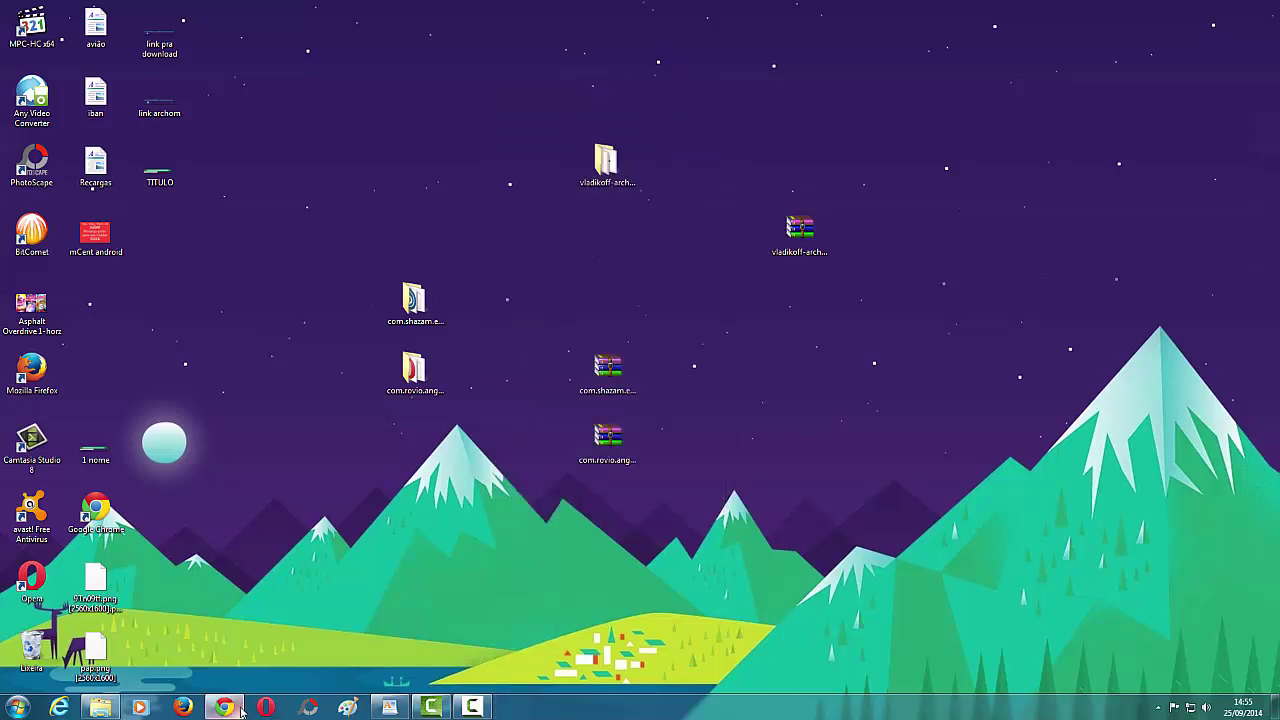
right_click(101, 708)
click(101, 708)
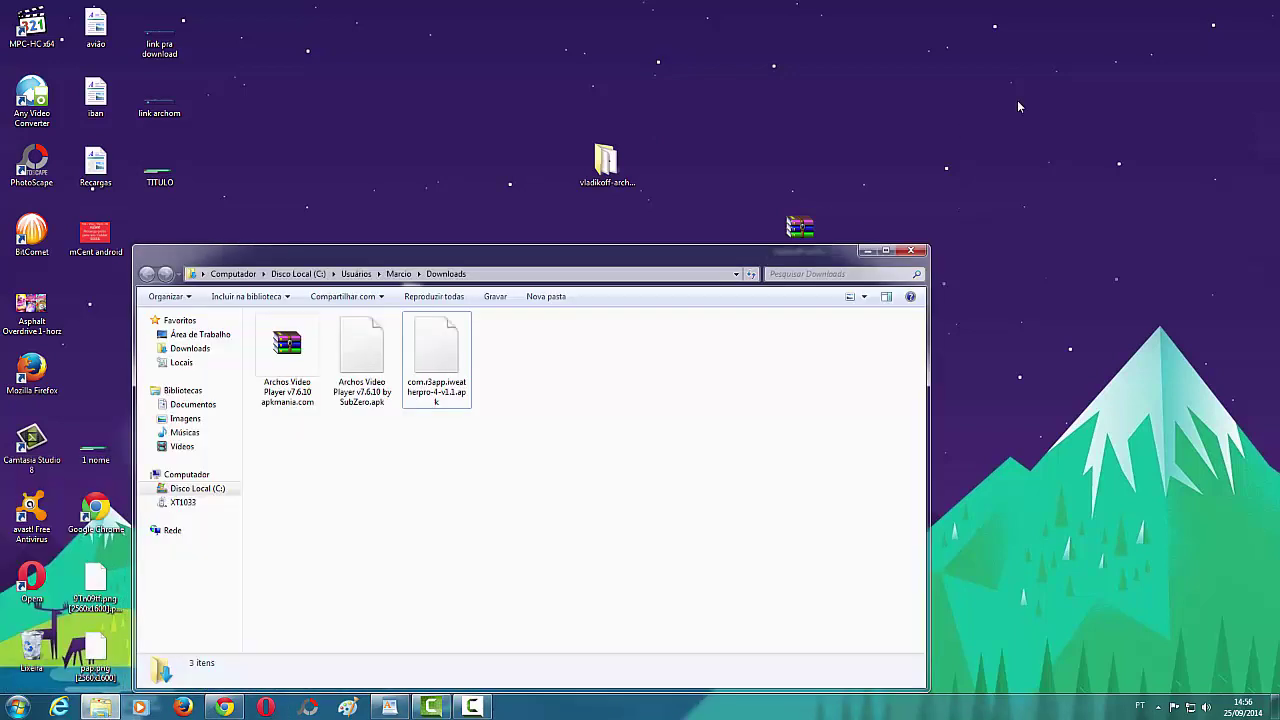
click(910, 250)
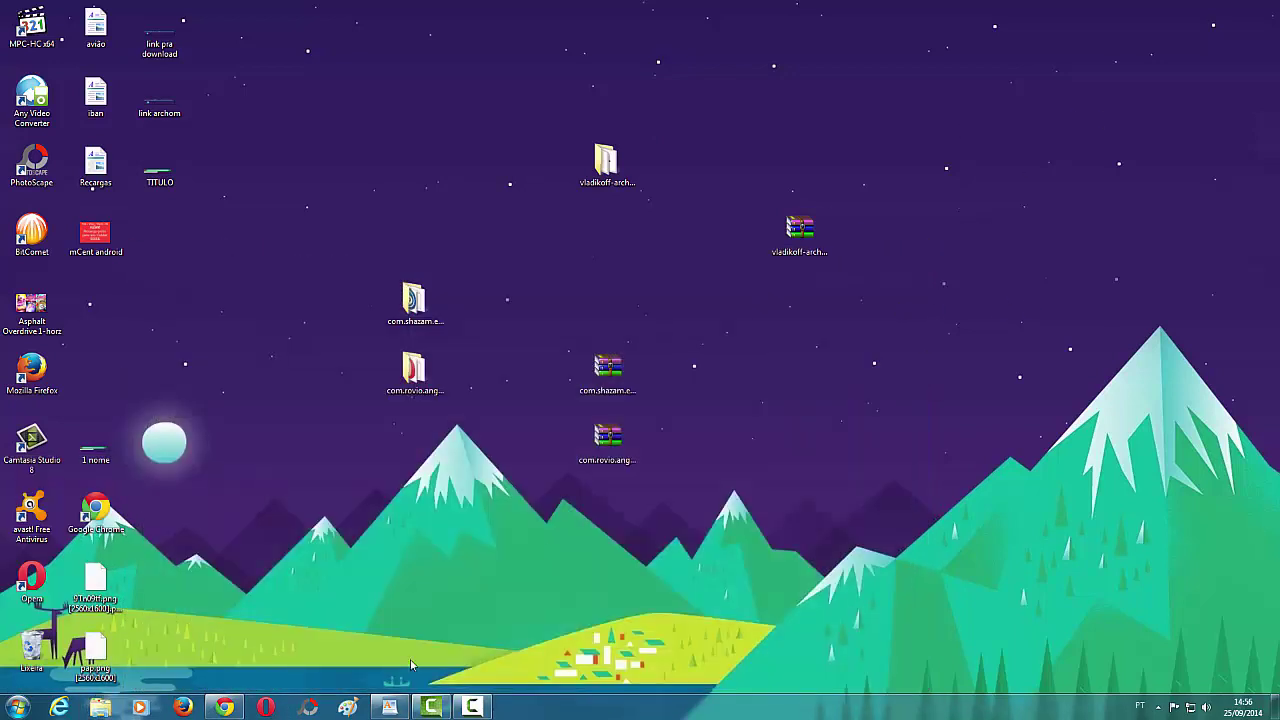
Switch to Google Chrome, load the com.rovio.angrybirdsstella folder as an unpacked extension and launch Angry Birds Stella.
click(224, 707)
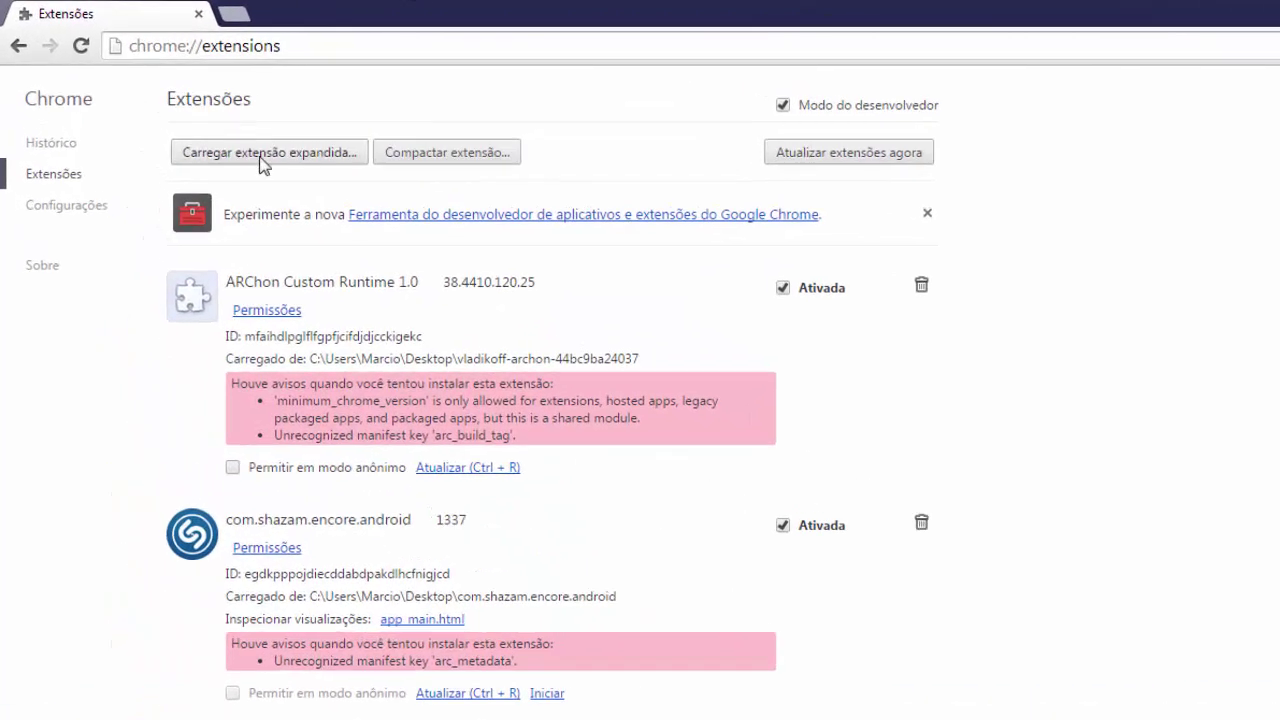
click(271, 156)
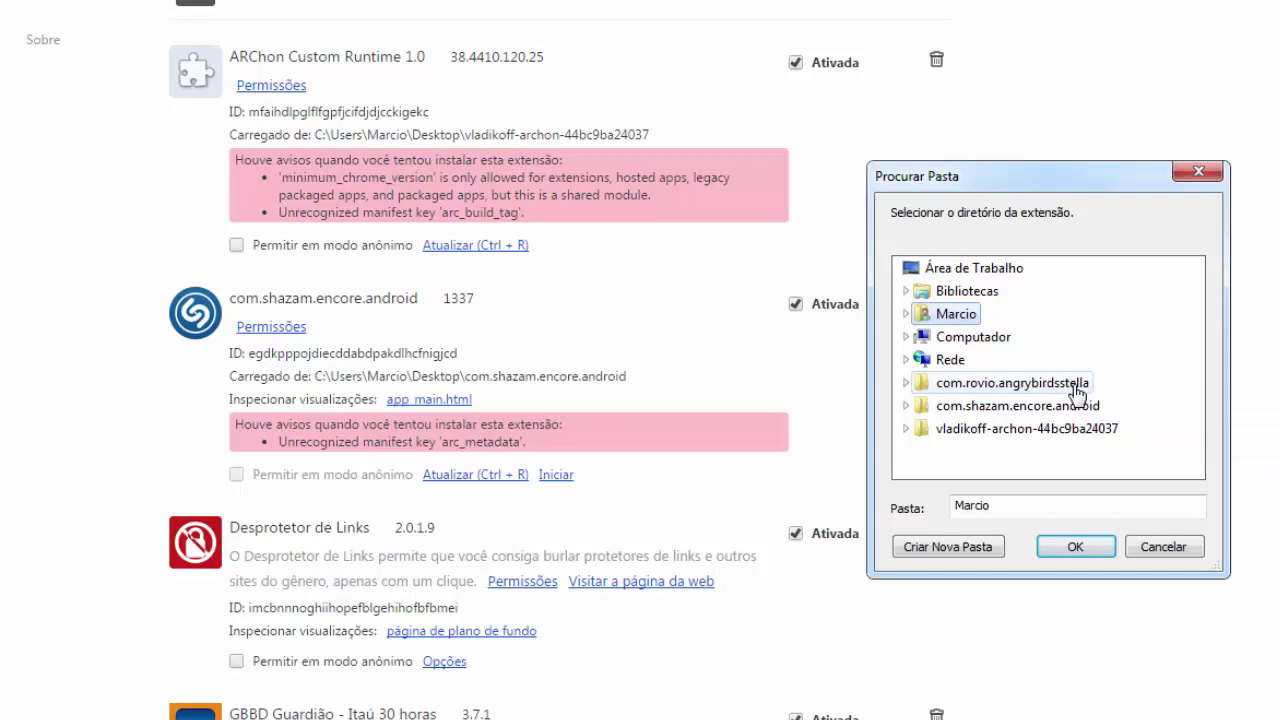
click(1077, 390)
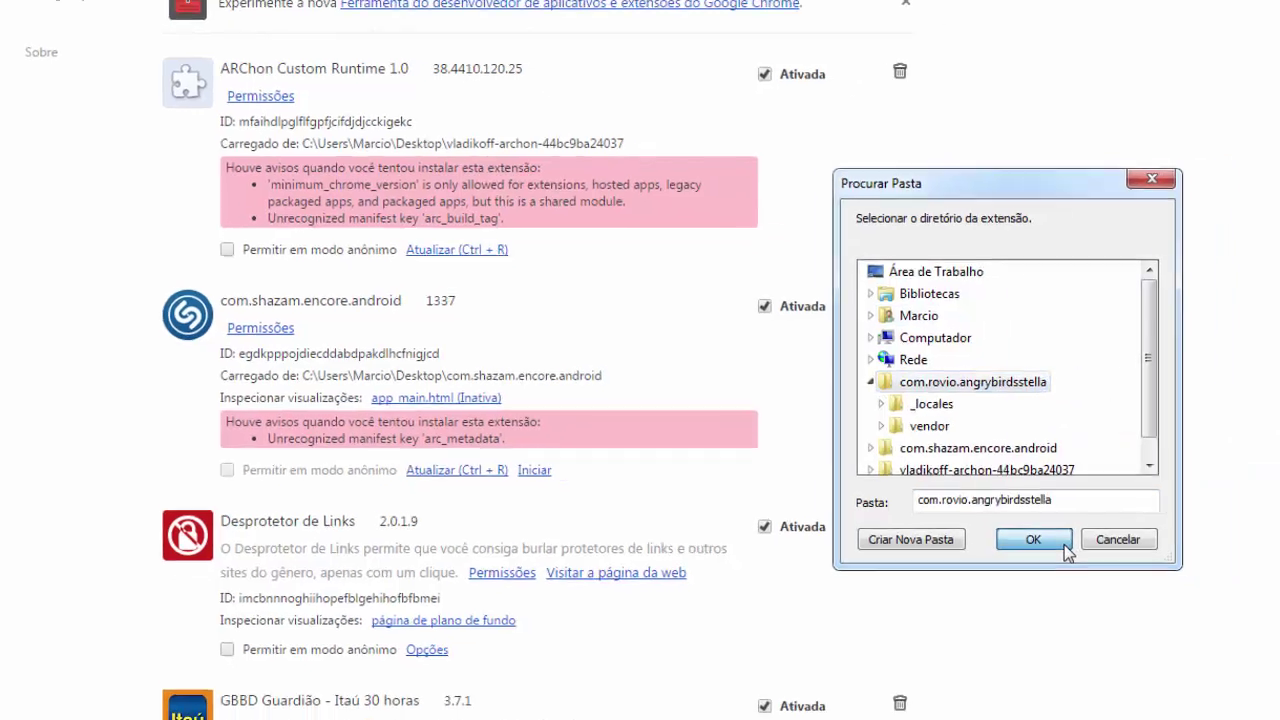
click(1066, 550)
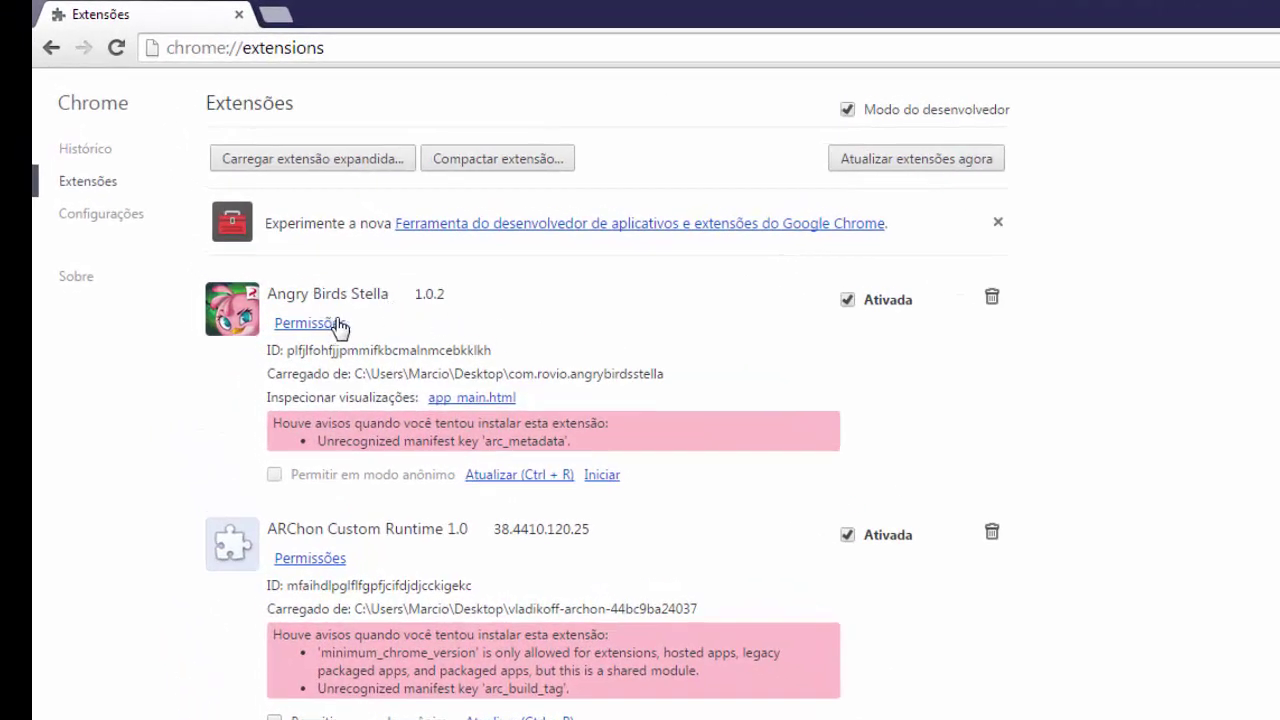
click(604, 476)
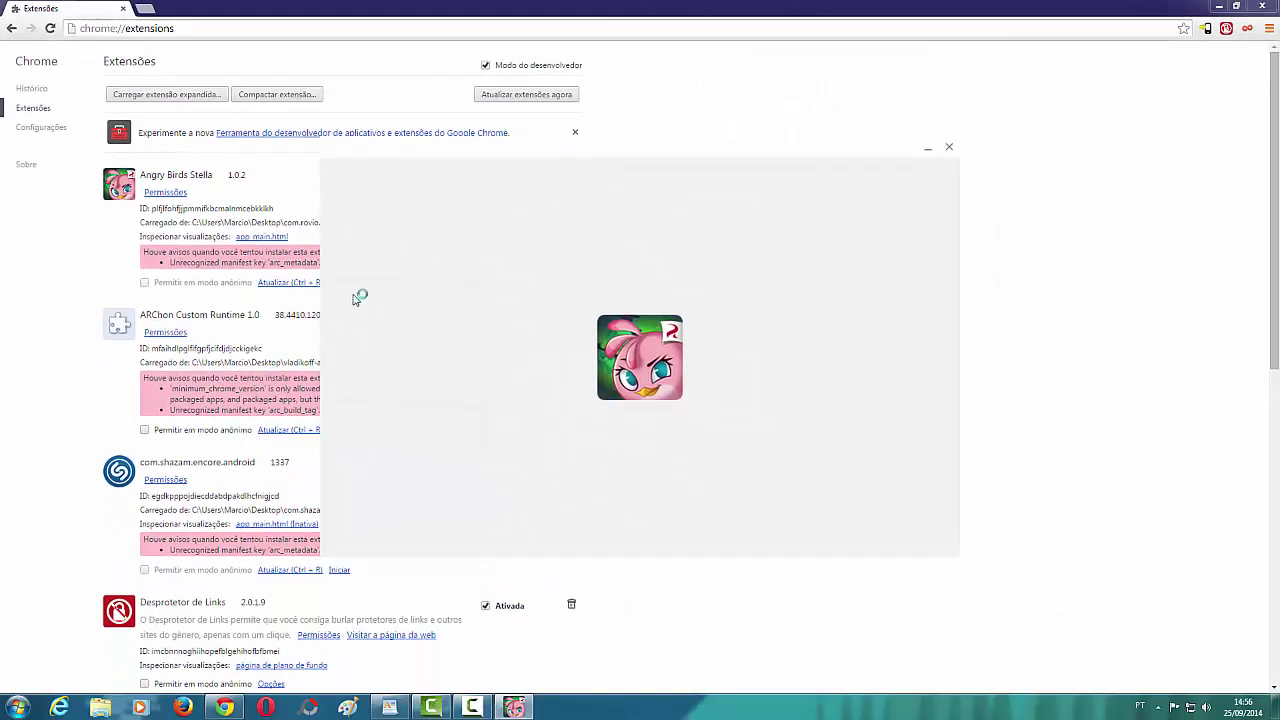
Minimize the browser and reposition the Angry Birds Stella window slightly higher on the desktop.
click(1218, 6)
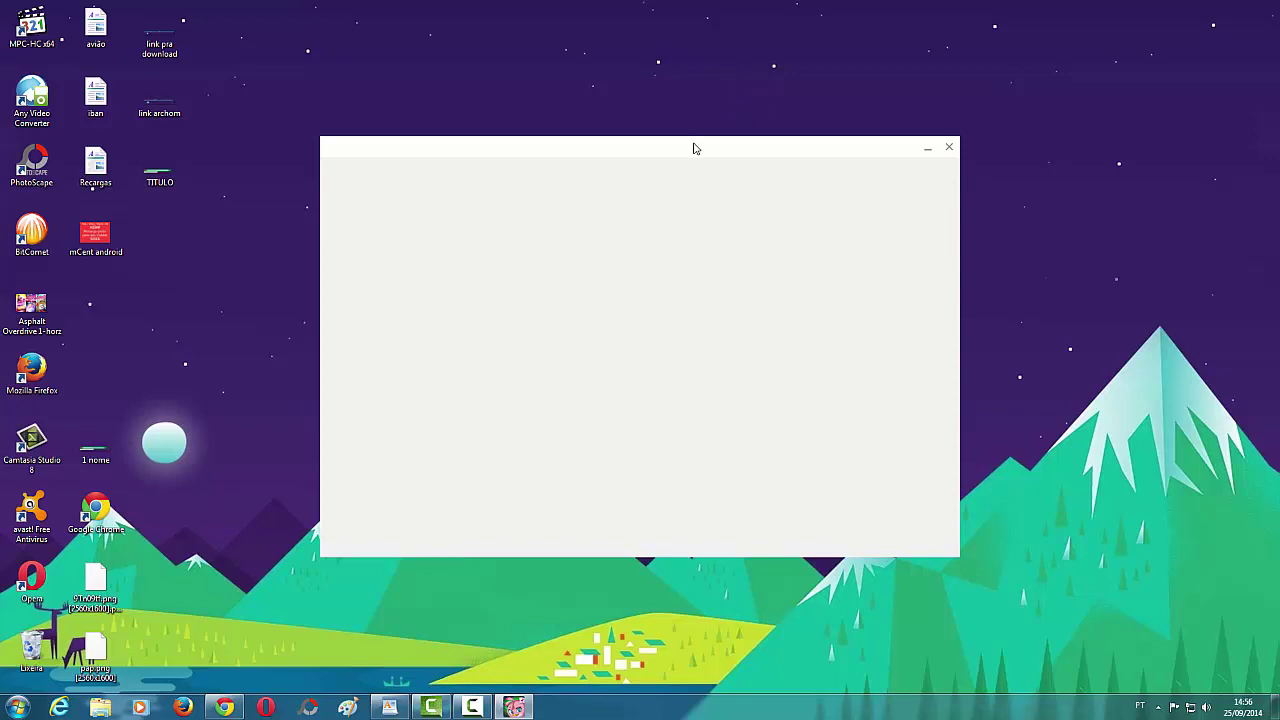
drag(695, 148, 706, 123)
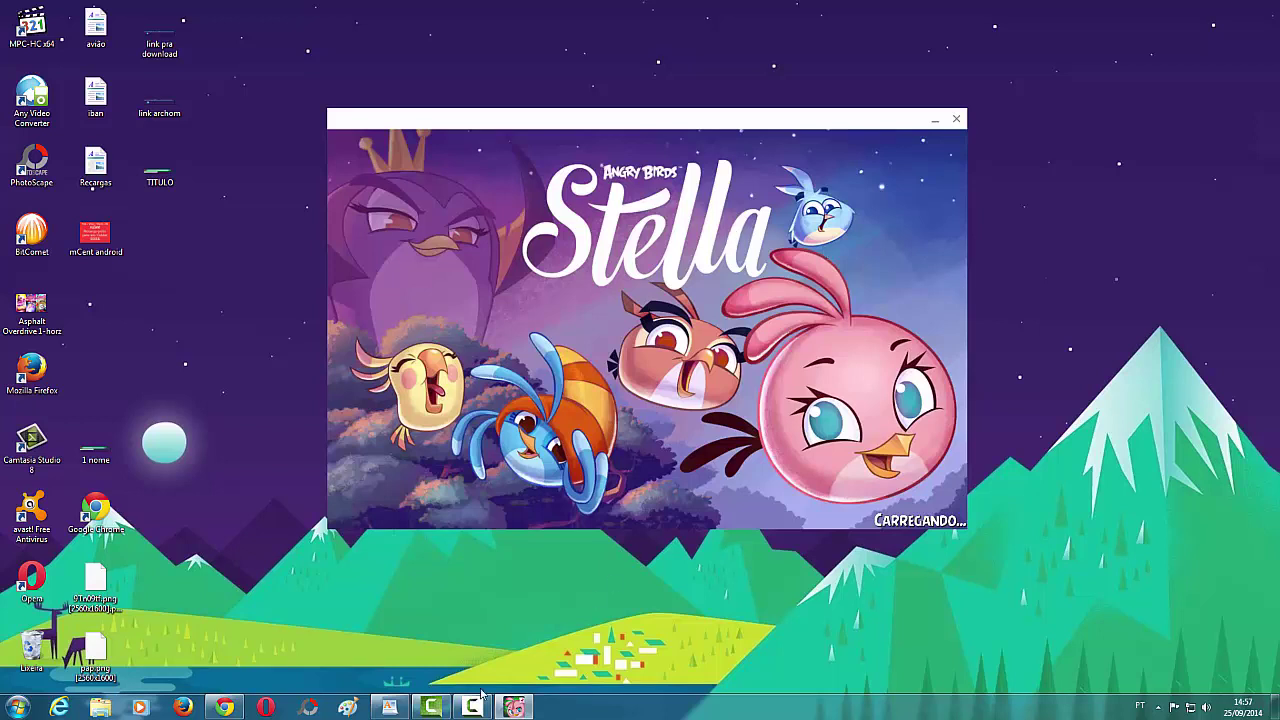
mouse_move(474, 706)
drag(613, 116, 640, 69)
mouse_move(637, 113)
mouse_down()
mouse_move(634, 94)
mouse_move(633, 110)
mouse_up()
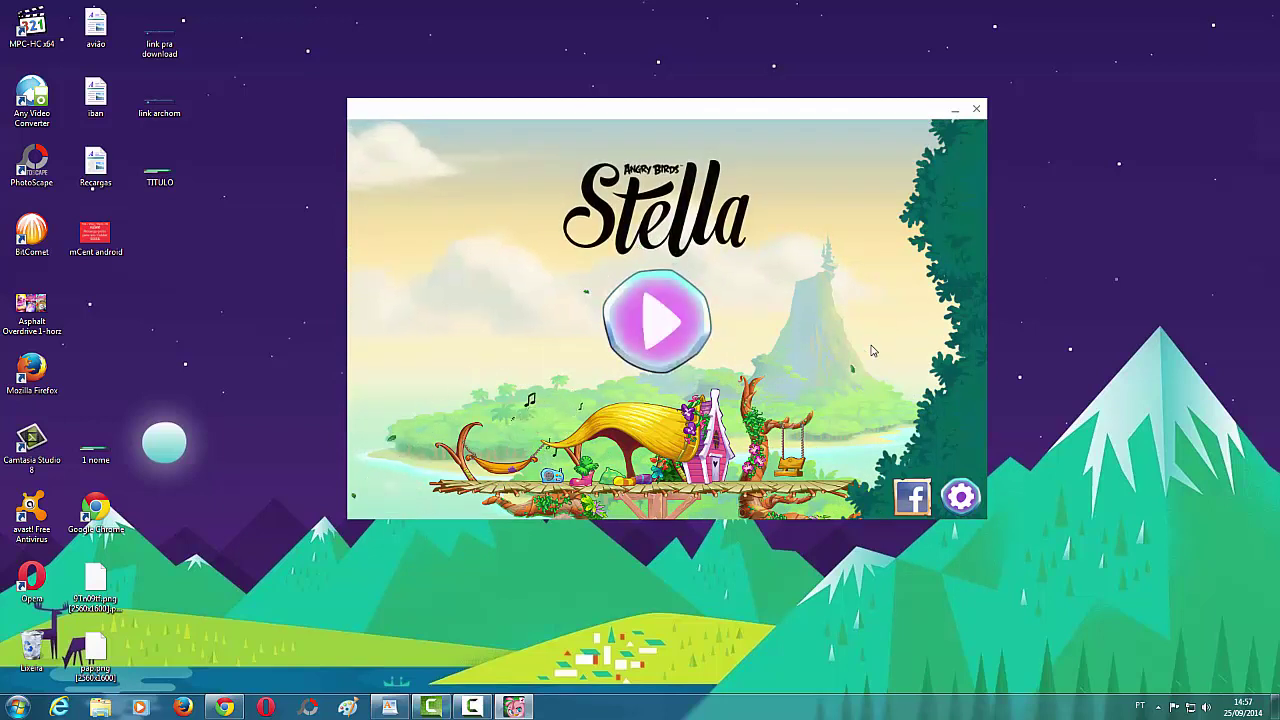
Start playing Angry Birds Stella, open level 1 and launch the pink bird from the slingshot toward the pig.
click(674, 330)
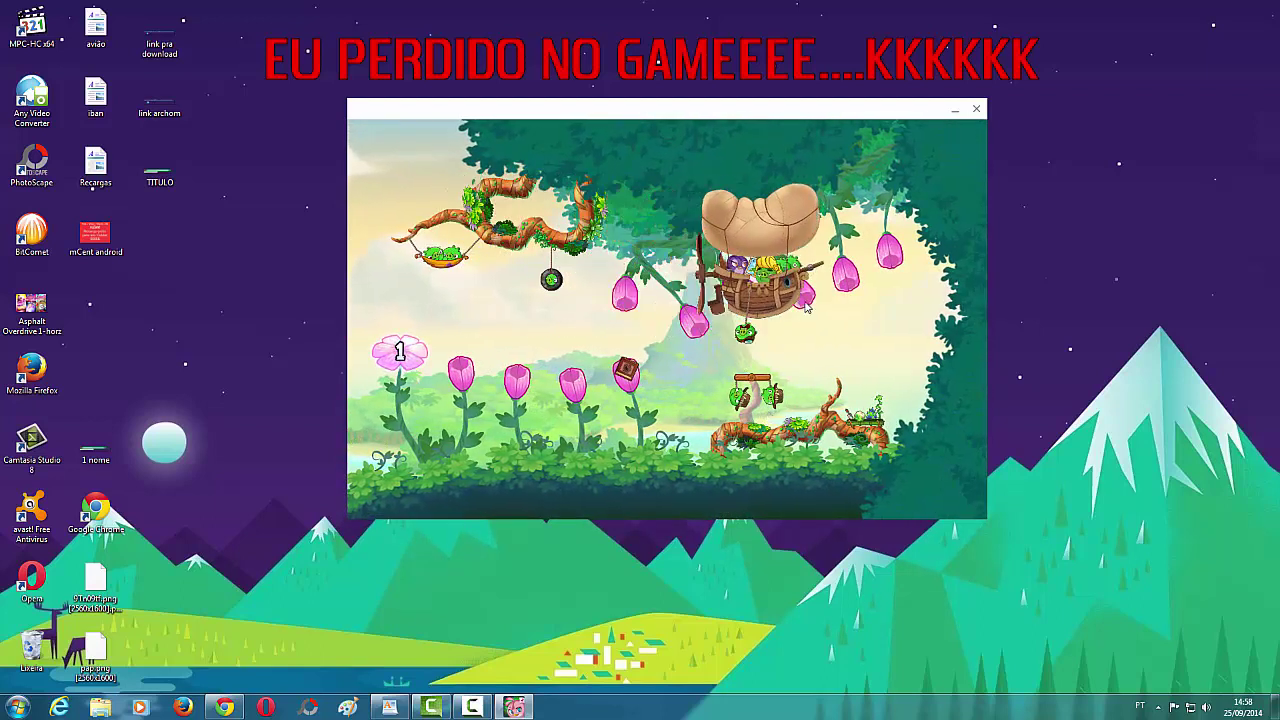
click(402, 352)
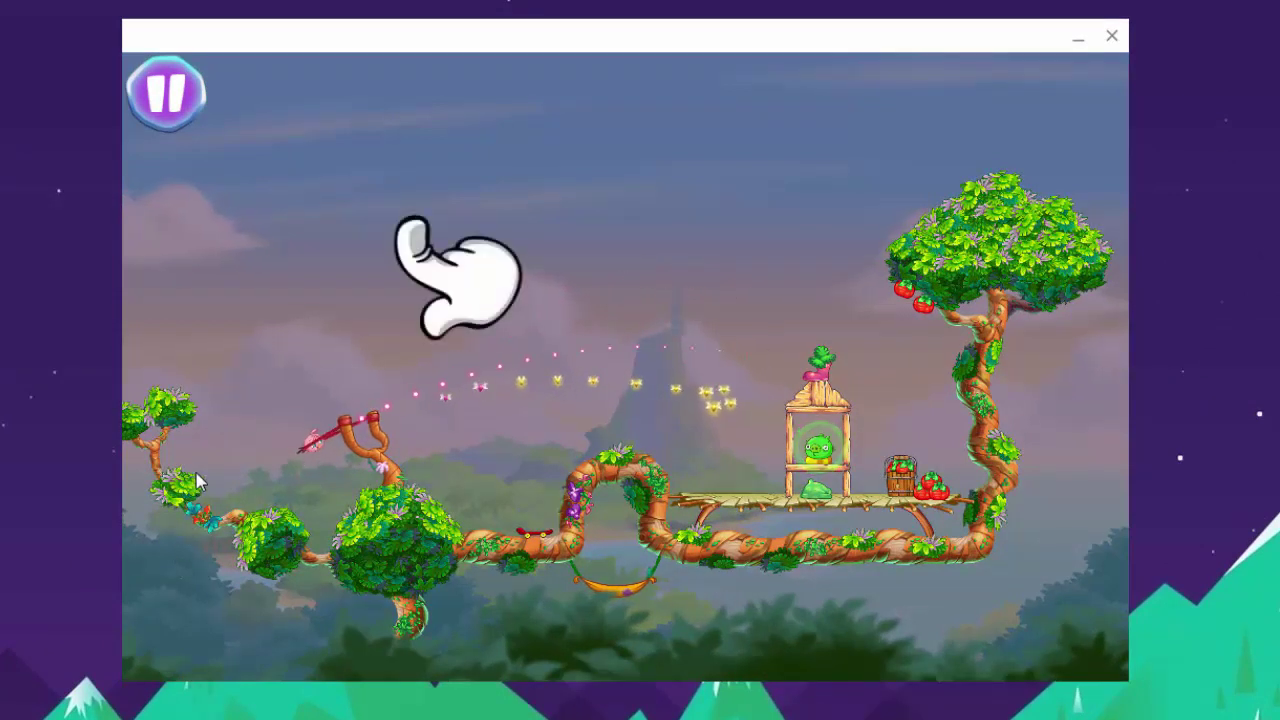
drag(197, 478, 204, 458)
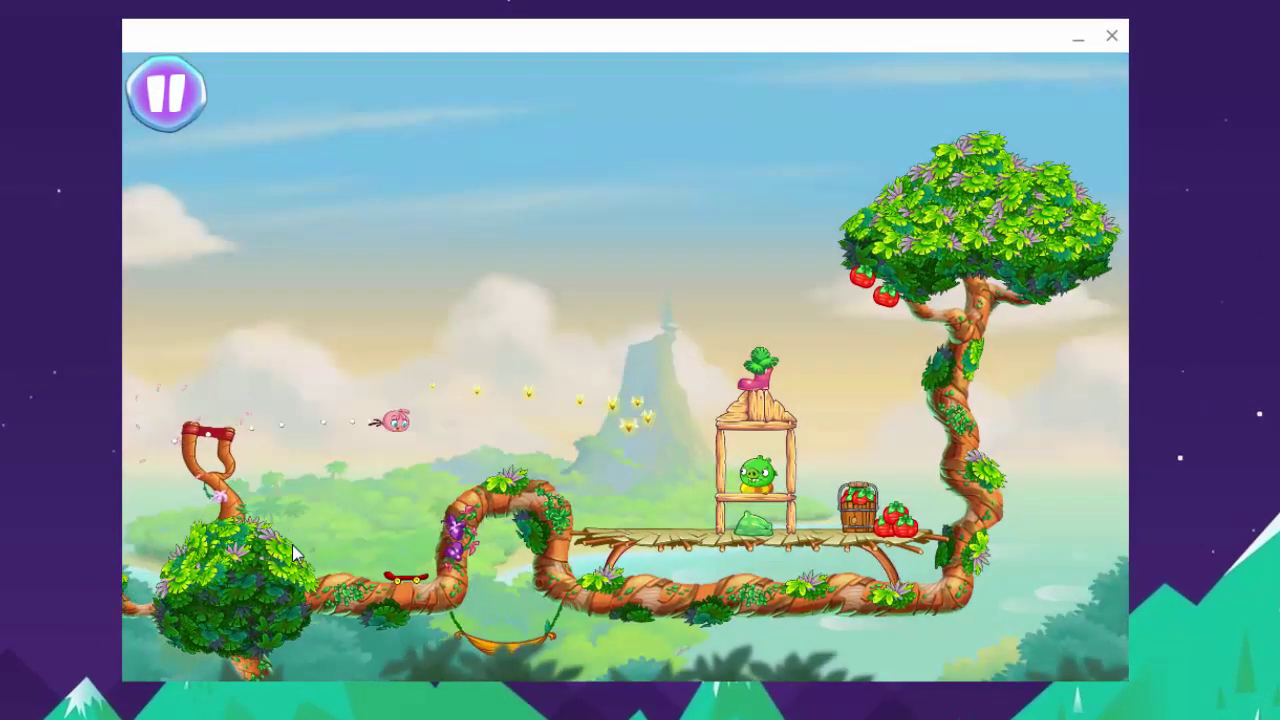